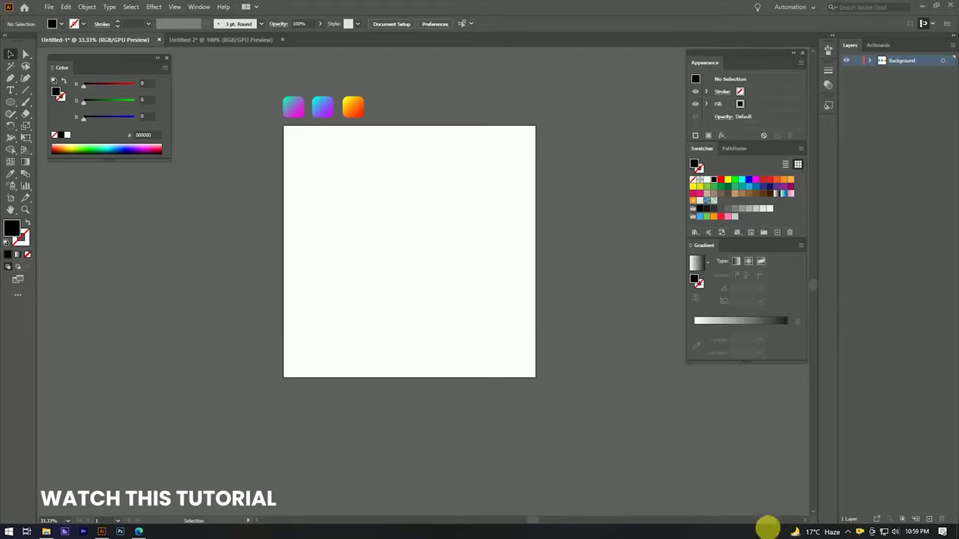
# Step: Draw a centred 1080 × 1080 px black square, lock the Background layer and add Layer 2
pyautogui.moveTo(11, 102); pyautogui.dragTo(45, 96)
pyautogui.click(393, 213)
pyautogui.write('1080')
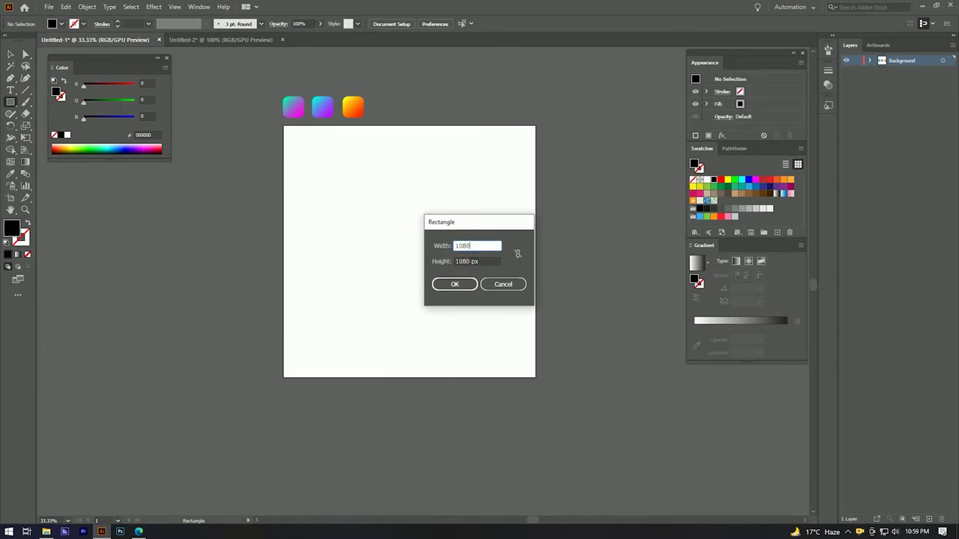
pyautogui.press('Return')
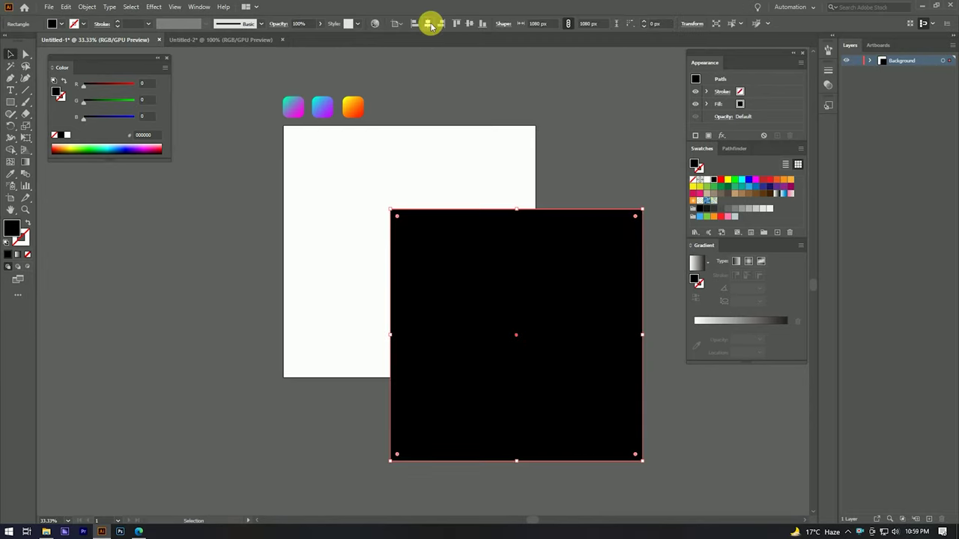
pyautogui.click(428, 22)
pyautogui.click(472, 24)
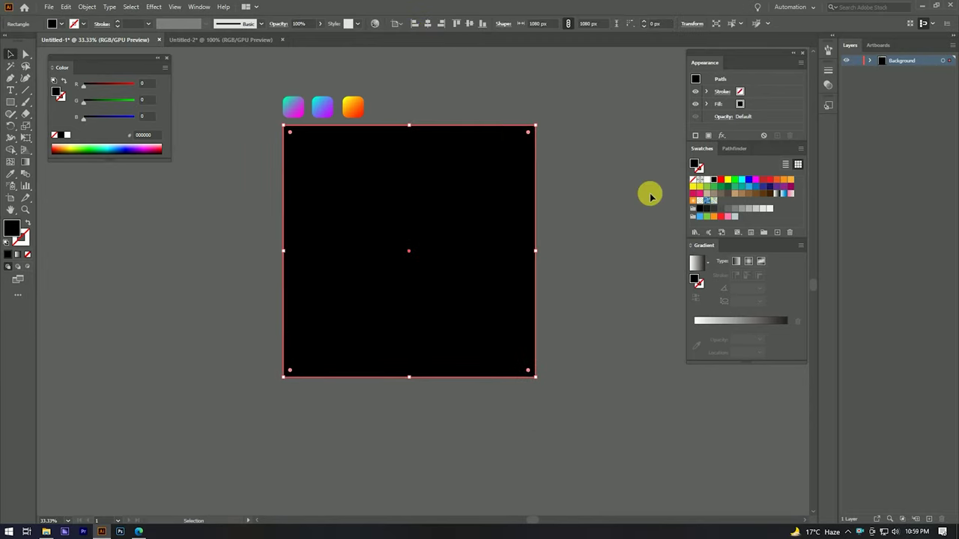
pyautogui.click(858, 61)
pyautogui.click(916, 519)
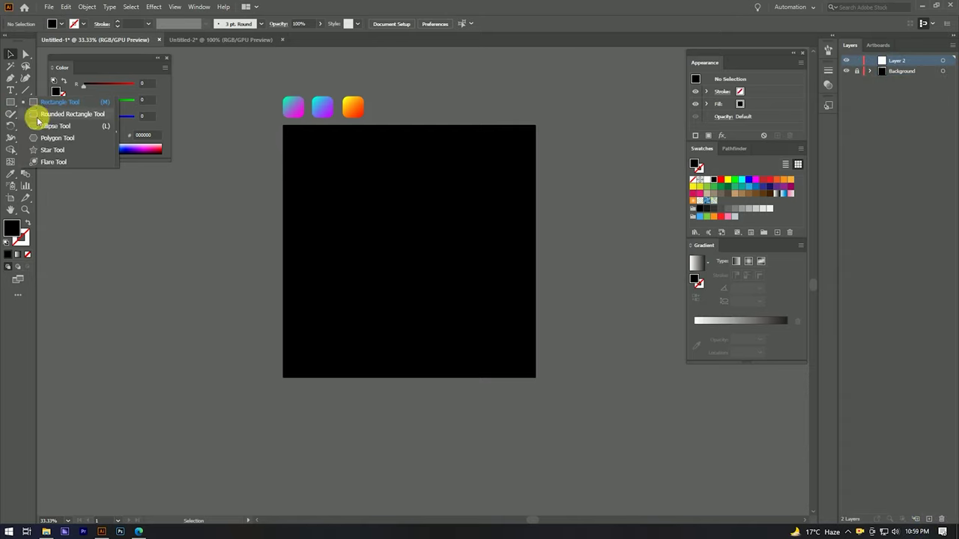
# Step: Draw a 918 px circle centred horizontally and vertically on the artboard
pyautogui.moveTo(12, 110); pyautogui.dragTo(46, 124)
pyautogui.click(432, 257)
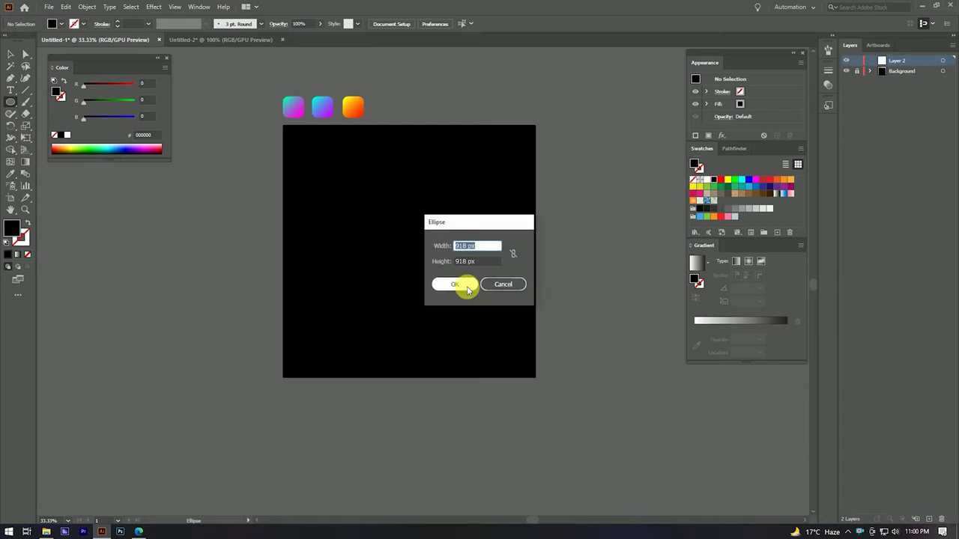
pyautogui.click(464, 283)
pyautogui.press('v')
pyautogui.click(427, 23)
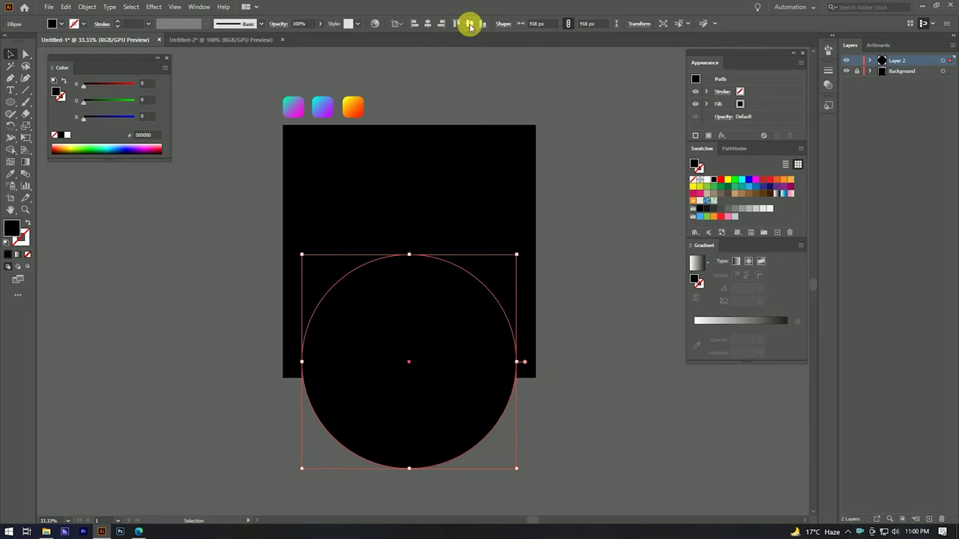
pyautogui.click(469, 23)
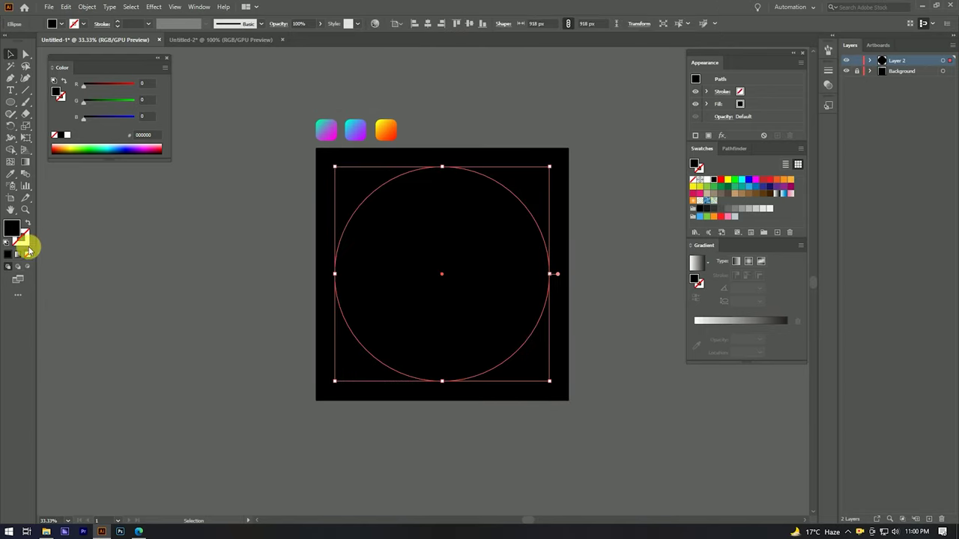
# Step: Give the circle no fill and a white 16 pt stroke
pyautogui.click(67, 135)
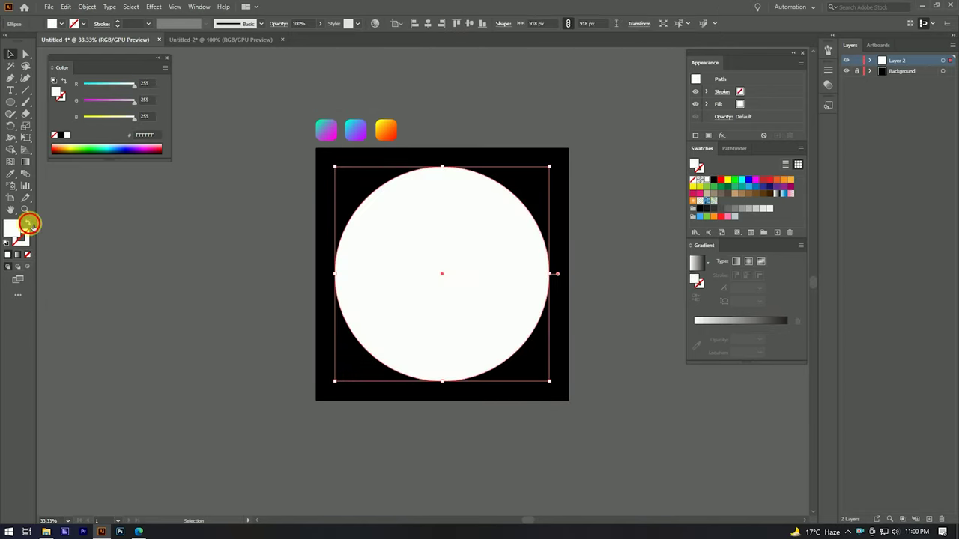
pyautogui.click(28, 223)
pyautogui.click(137, 23)
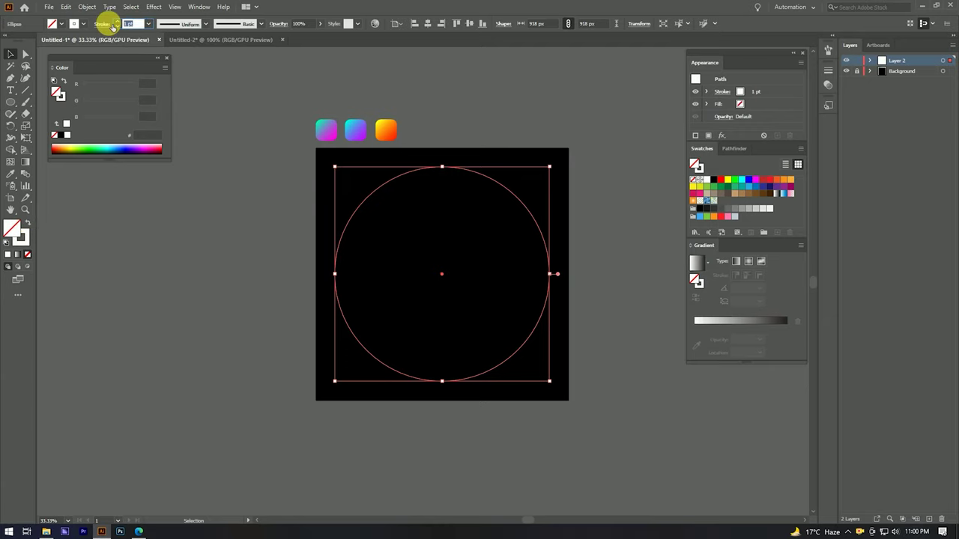
pyautogui.write('10')
pyautogui.press('Return')
pyautogui.scroll(1, 480, 157)
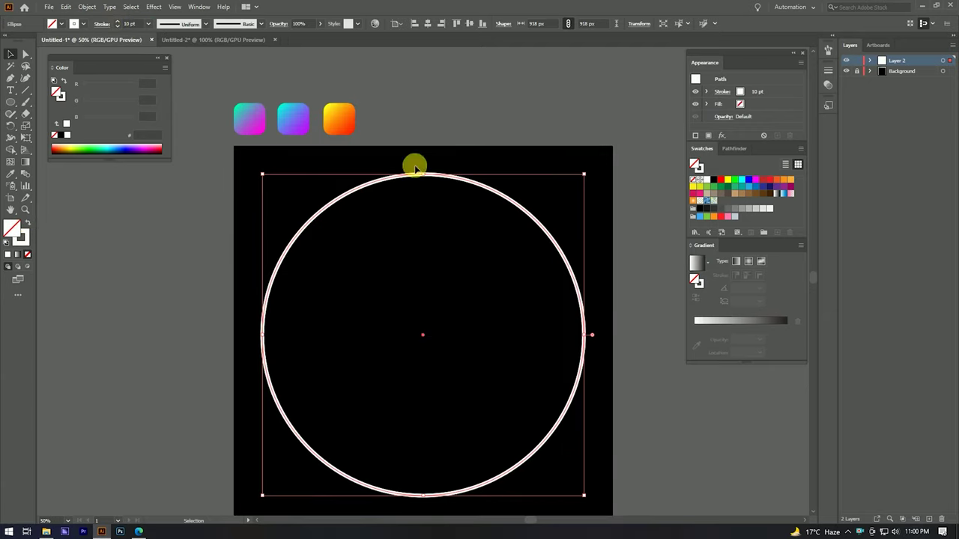
pyautogui.press('Up')
pyautogui.press('Up')
pyautogui.press('Up')
pyautogui.press('Up')
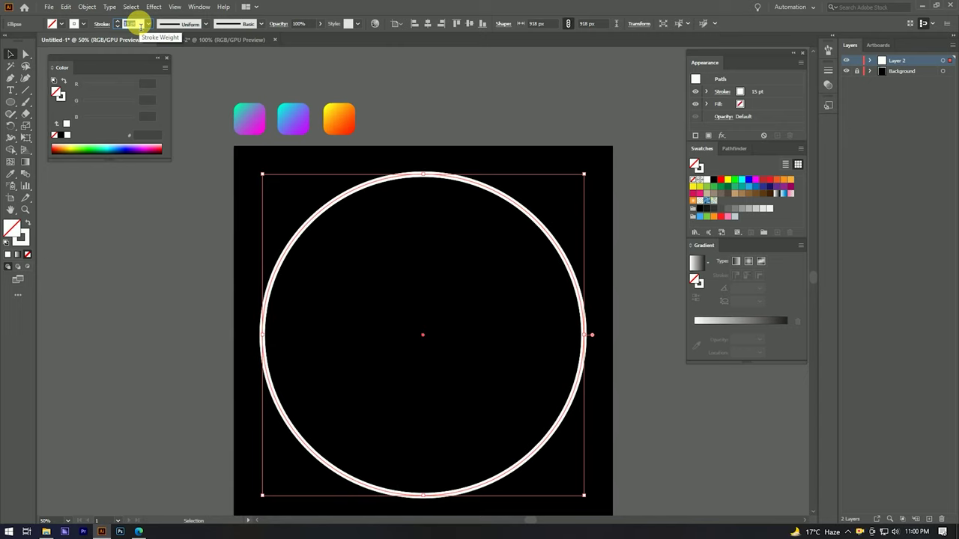
pyautogui.press('Up')
pyautogui.press('Up')
pyautogui.click(479, 289)
pyautogui.scroll(-1, 478, 288)
pyautogui.scroll(1, 485, 259)
# Step: Turn on Dashed Line for the circle's stroke
pyautogui.click(488, 167)
pyautogui.click(92, 28)
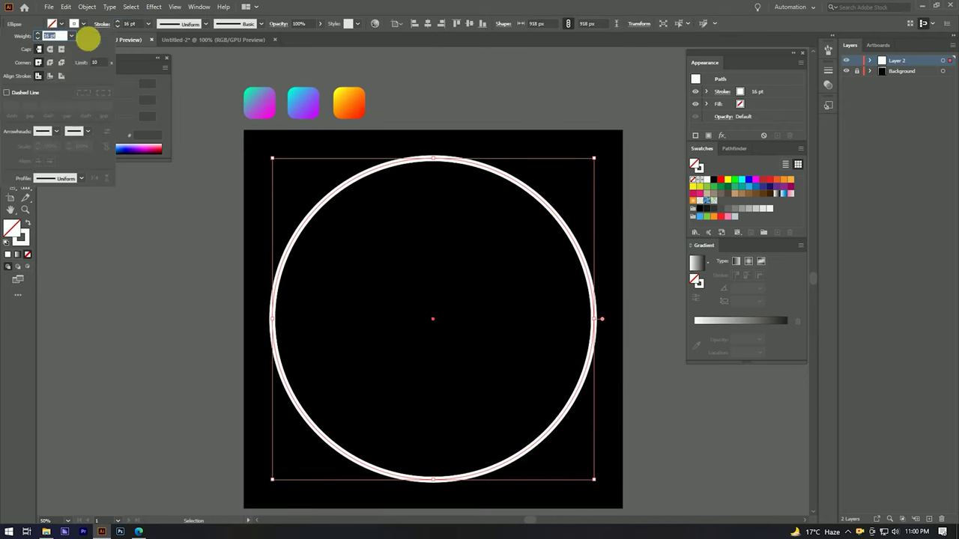
pyautogui.click(9, 93)
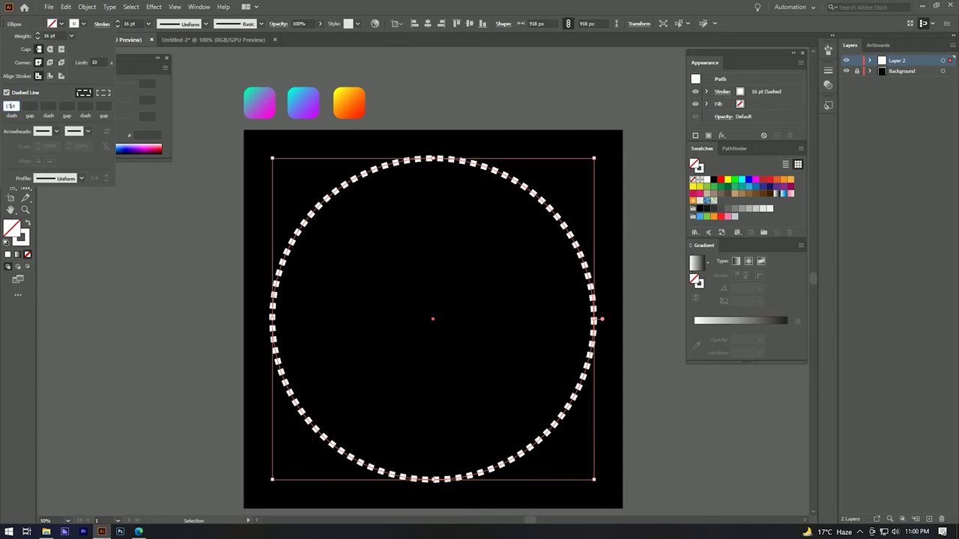
pyautogui.click(153, 206)
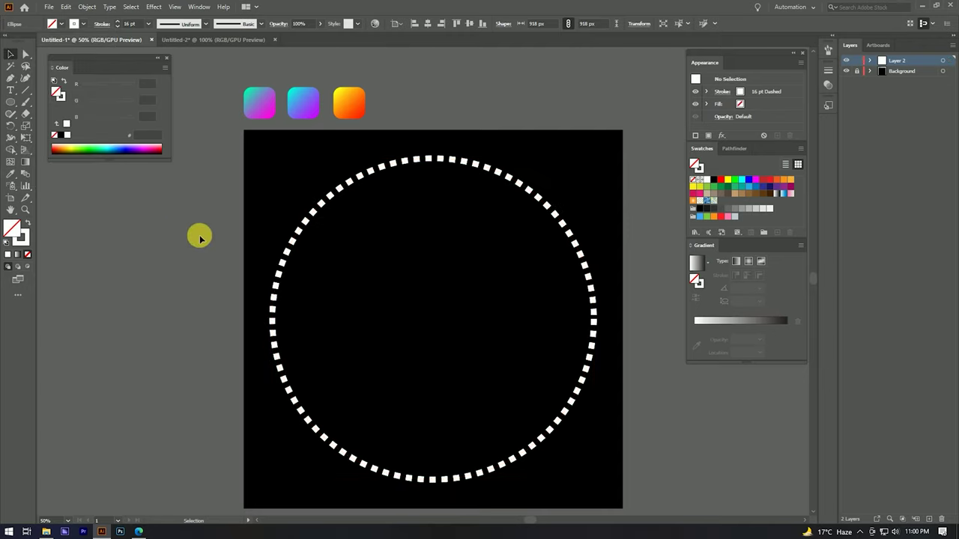
pyautogui.click(369, 215)
pyautogui.click(453, 156)
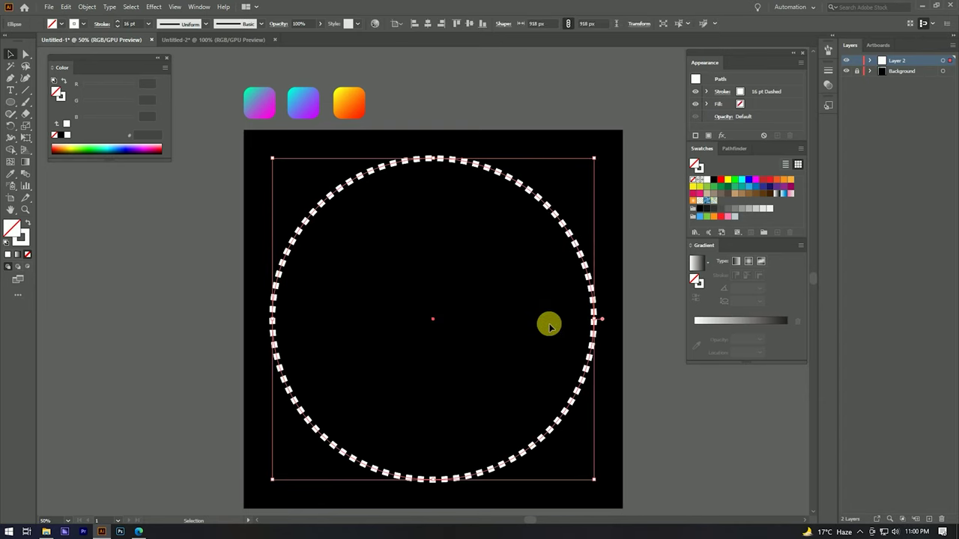
# Step: Scale the dashed circle down around its centre to 814 px
pyautogui.hotkey('ctrl', '+')
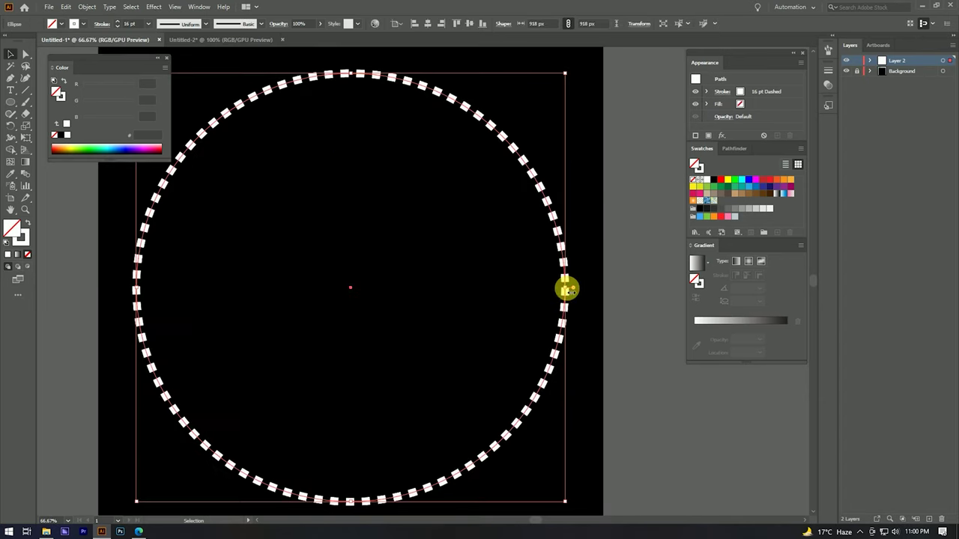
pyautogui.click(580, 274)
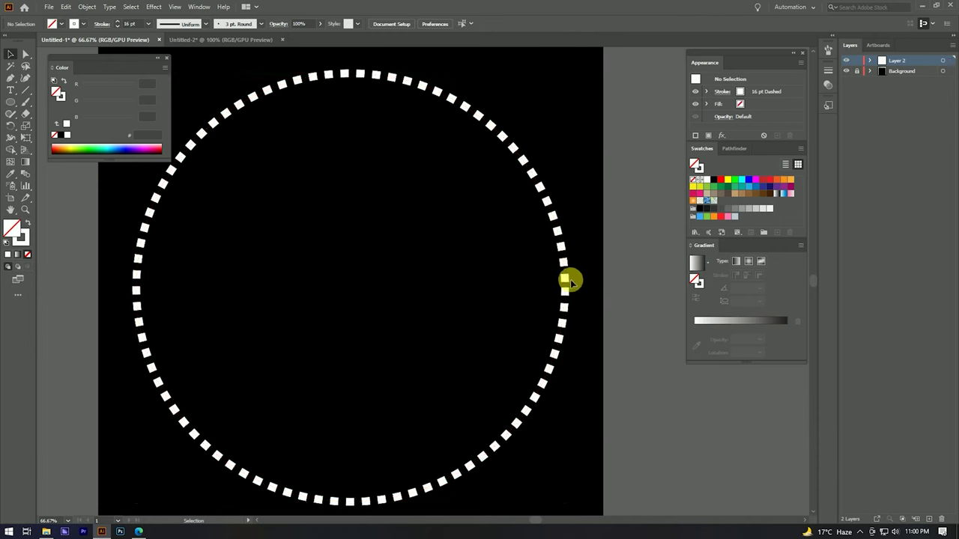
pyautogui.click(566, 285)
pyautogui.hotkey('ctrl', 'shift', 'a')
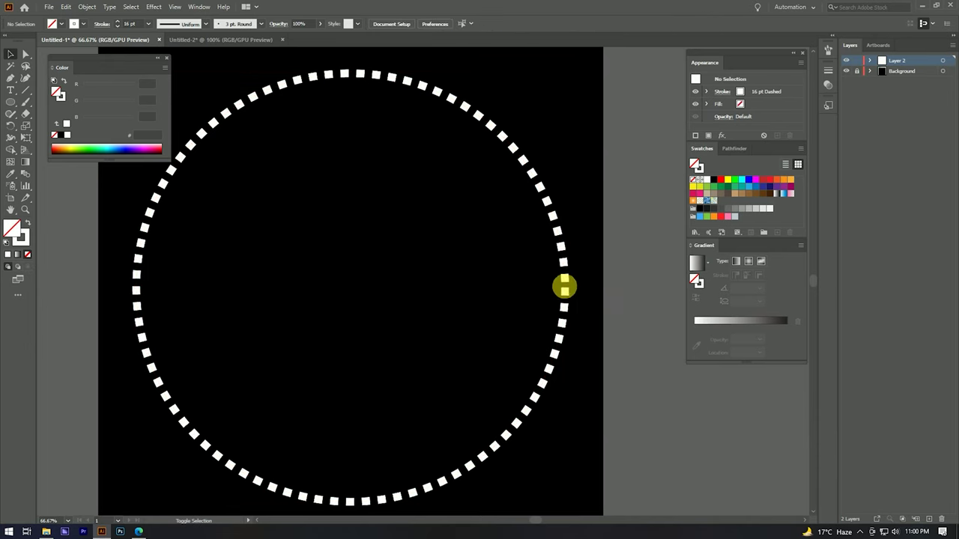
pyautogui.click(566, 286)
pyautogui.moveTo(565, 288); pyautogui.dragTo(545, 286)
pyautogui.hotkey('ctrl', 'shift', 'a')
pyautogui.hotkey('ctrl', '-')
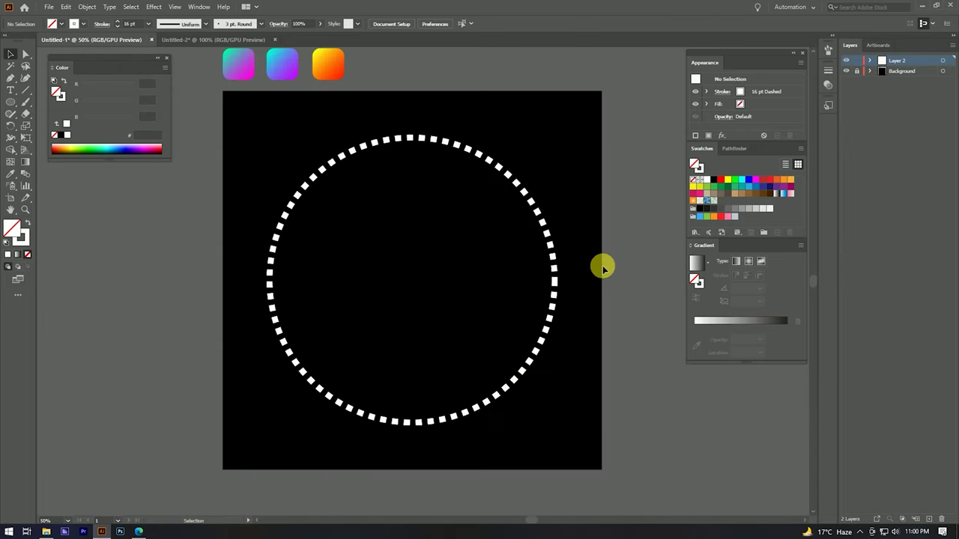
pyautogui.click(458, 147)
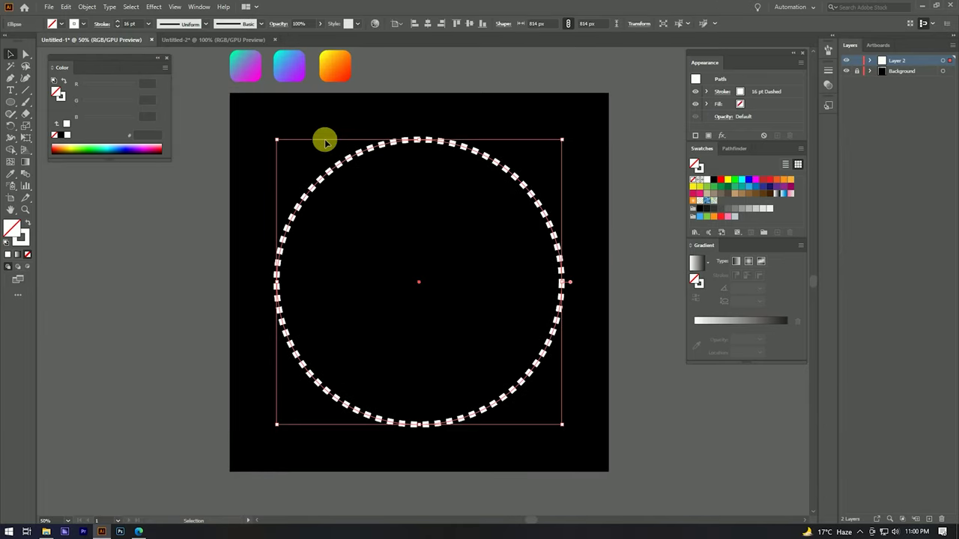
pyautogui.click(155, 7)
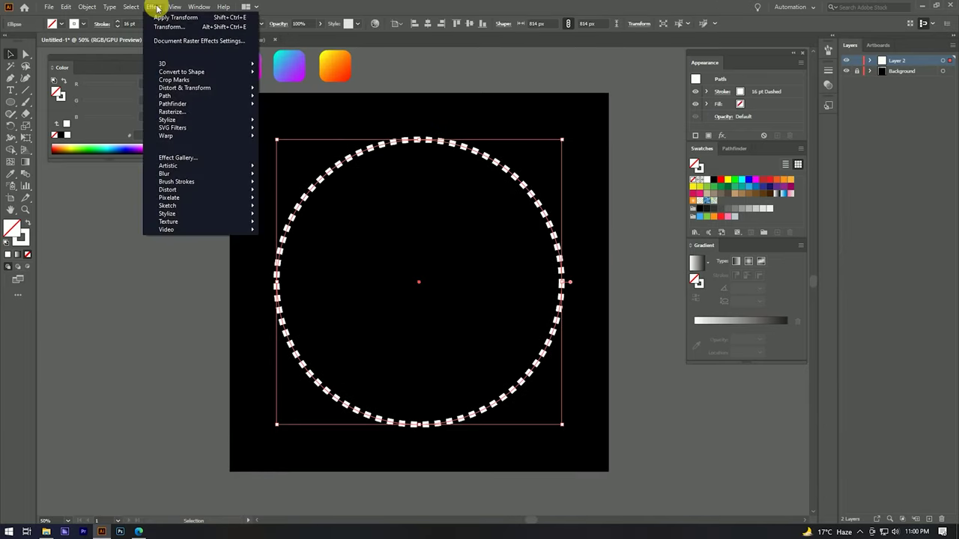
pyautogui.moveTo(185, 88)
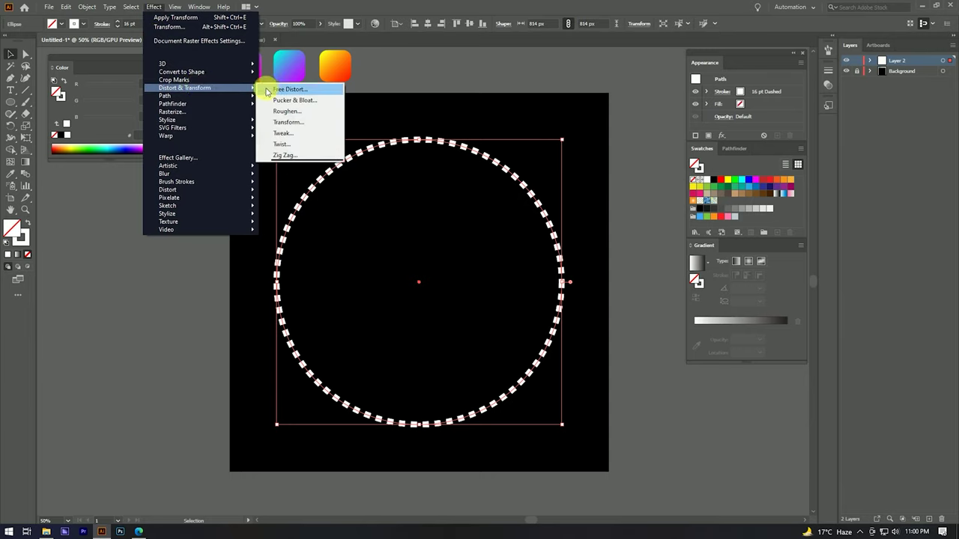
# Step: Apply a Transform effect with 89% scale, 20 copies and 60° rotation
pyautogui.click(299, 125)
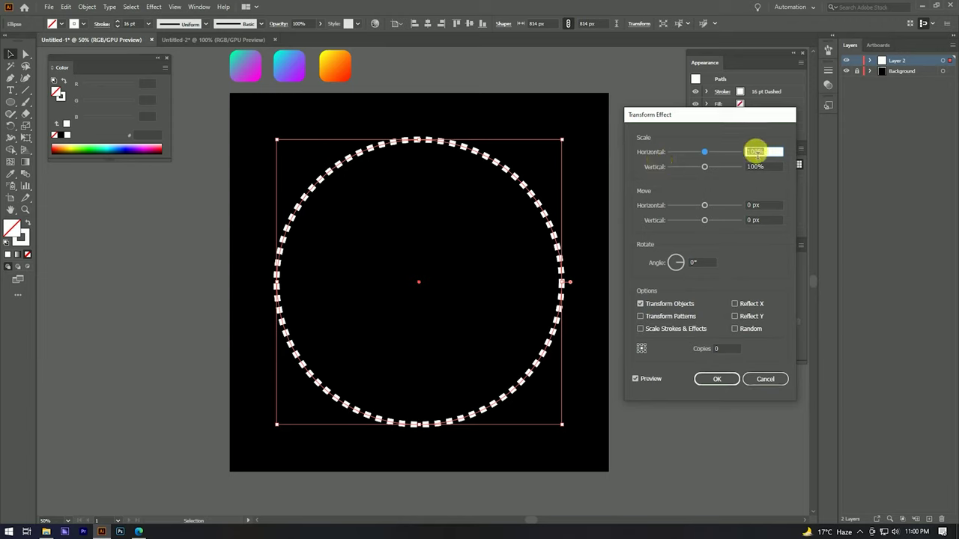
pyautogui.write('89')
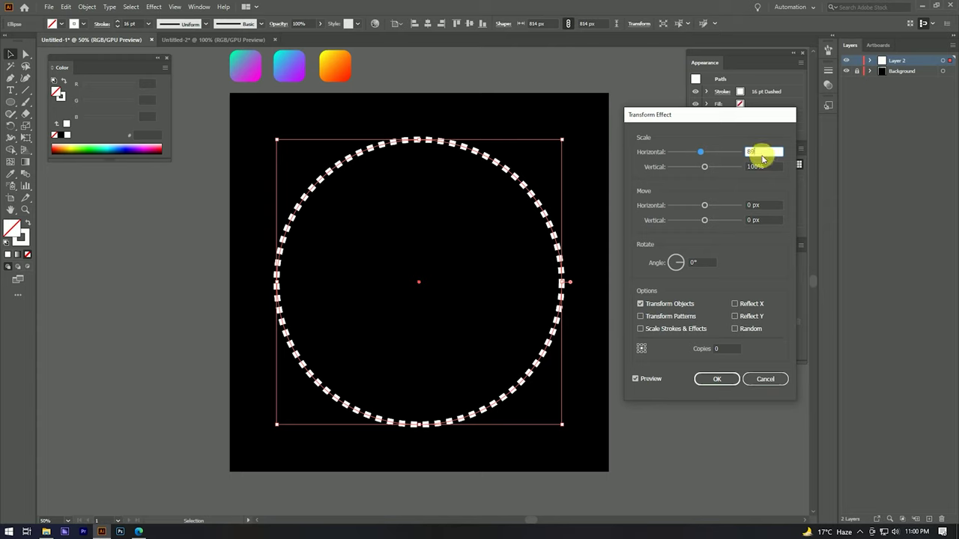
pyautogui.click(759, 168)
pyautogui.write('89')
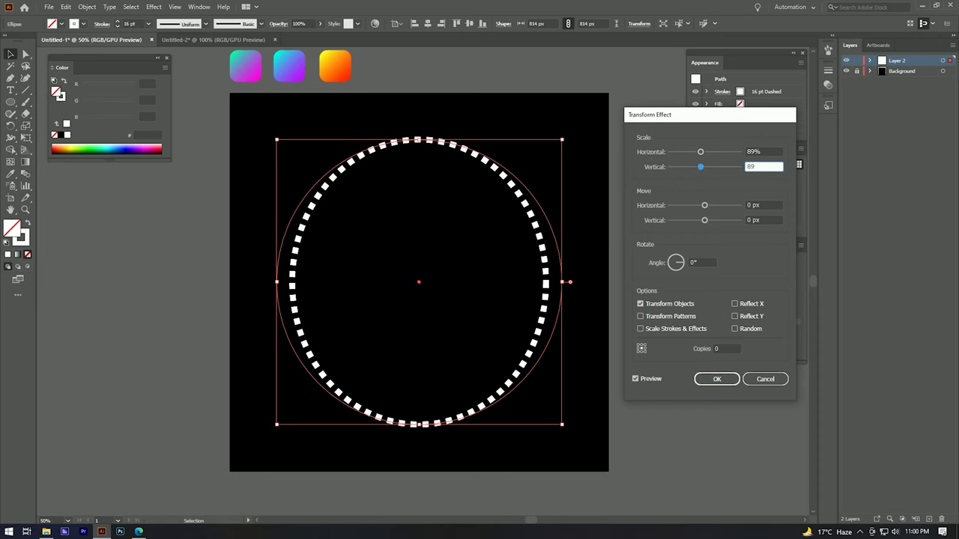
pyautogui.press('Tab')
pyautogui.write('20')
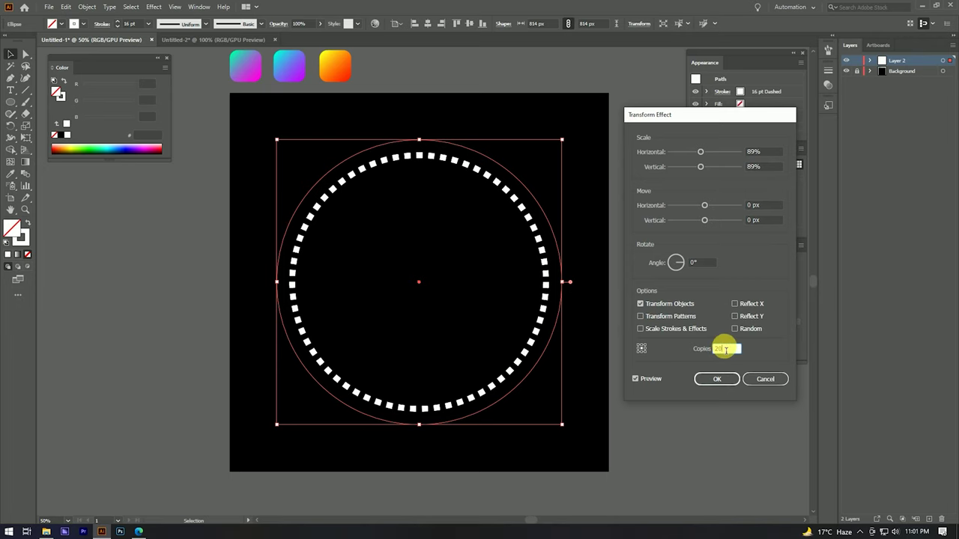
pyautogui.click(695, 263)
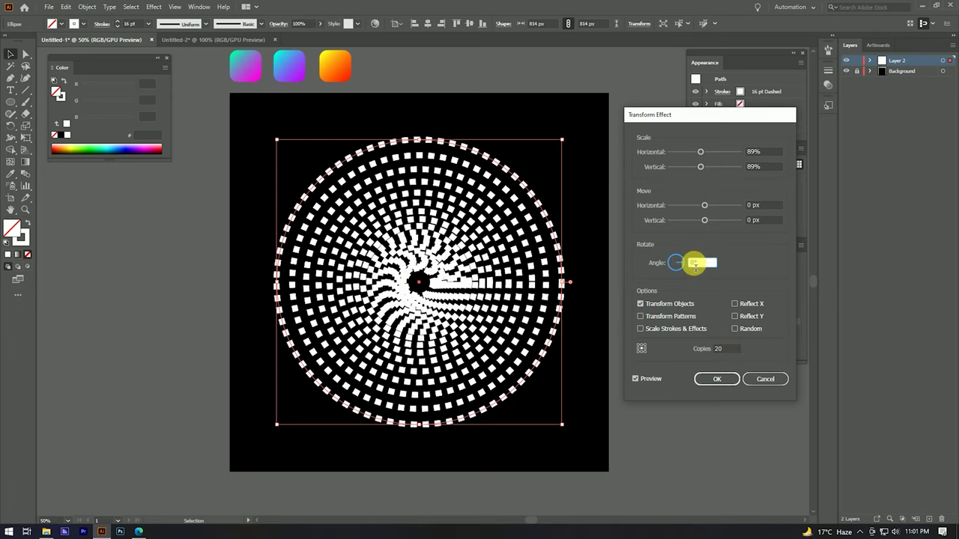
pyautogui.press('Up')
pyautogui.press('Up')
pyautogui.press('Up')
pyautogui.press('Up')
pyautogui.press('Up')
pyautogui.press('Up')
pyautogui.press('Up')
pyautogui.press('Up')
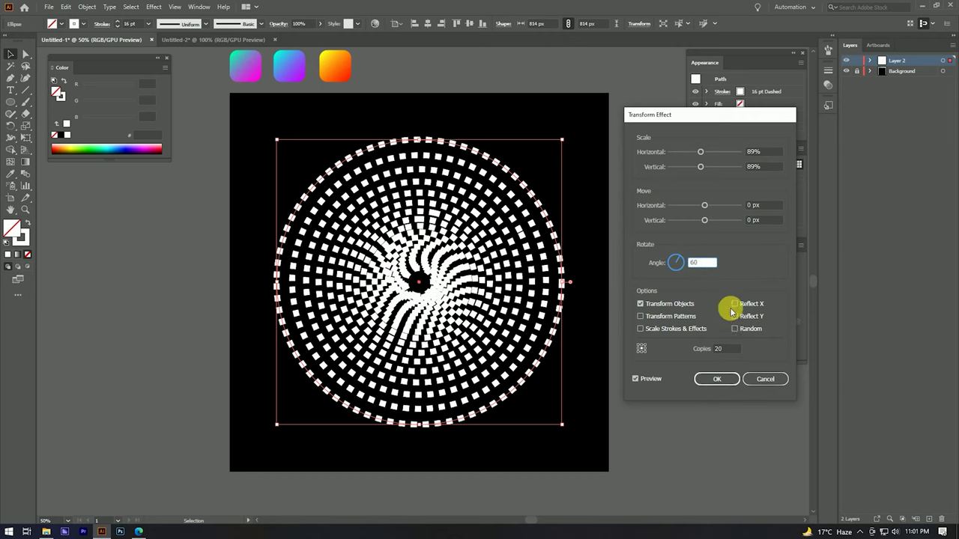
pyautogui.click(718, 379)
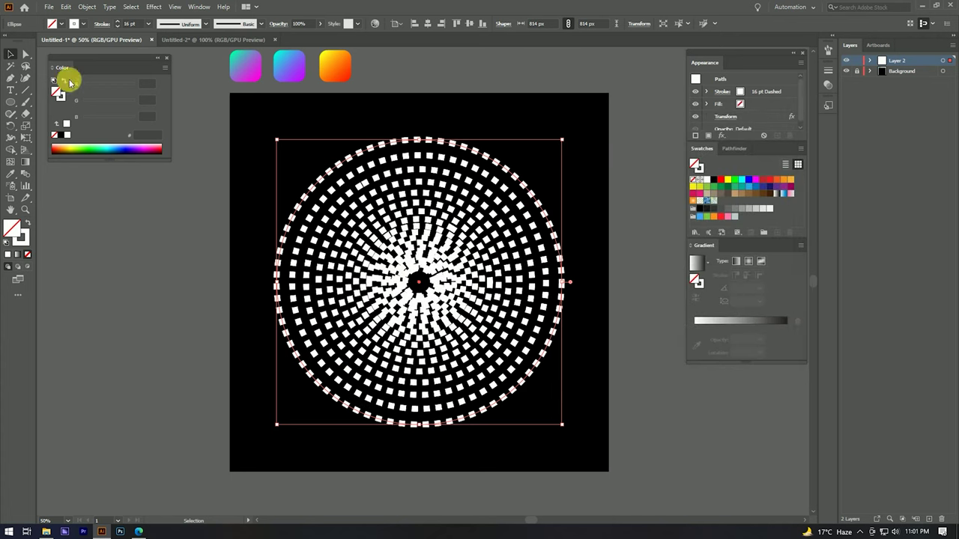
# Step: Apply Width Profile 1 to the dashed stroke so the rings taper
pyautogui.click(102, 24)
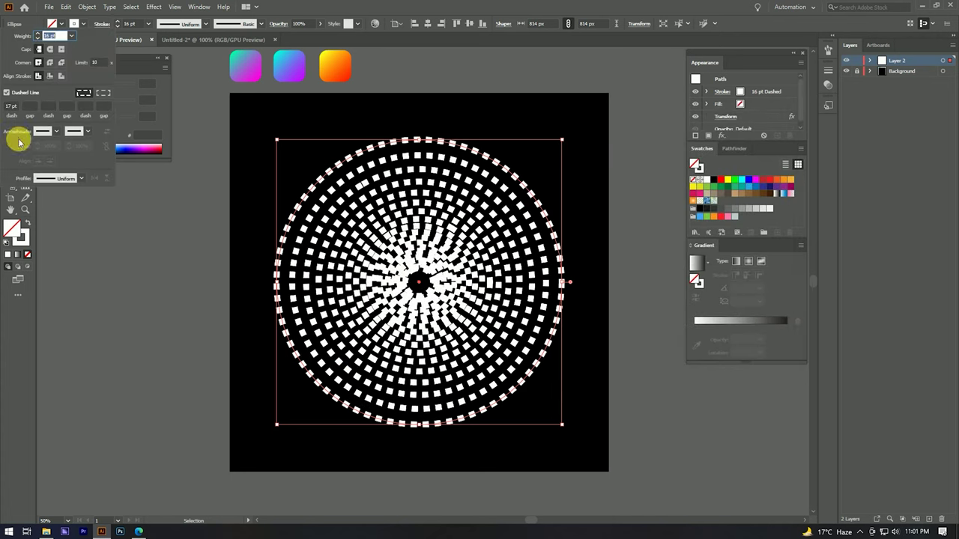
pyautogui.click(81, 178)
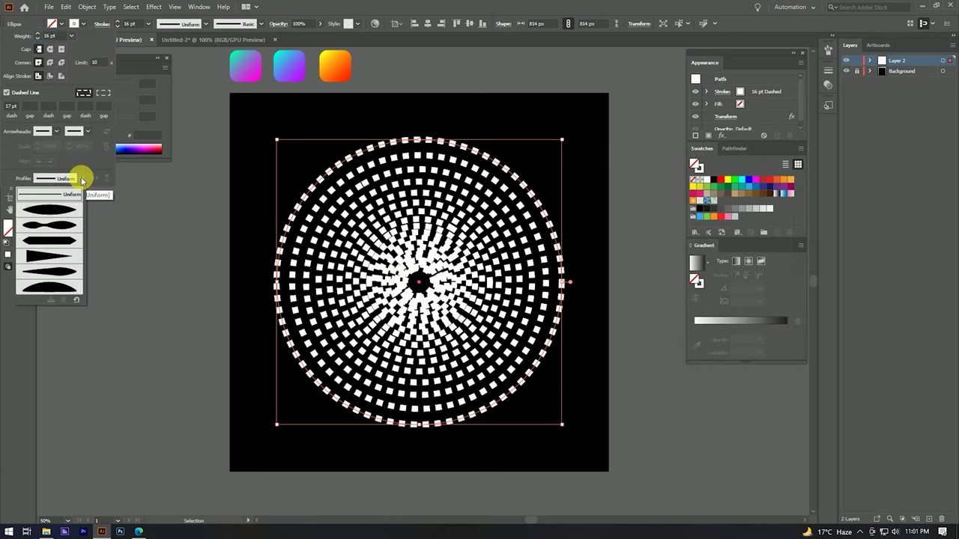
pyautogui.click(60, 212)
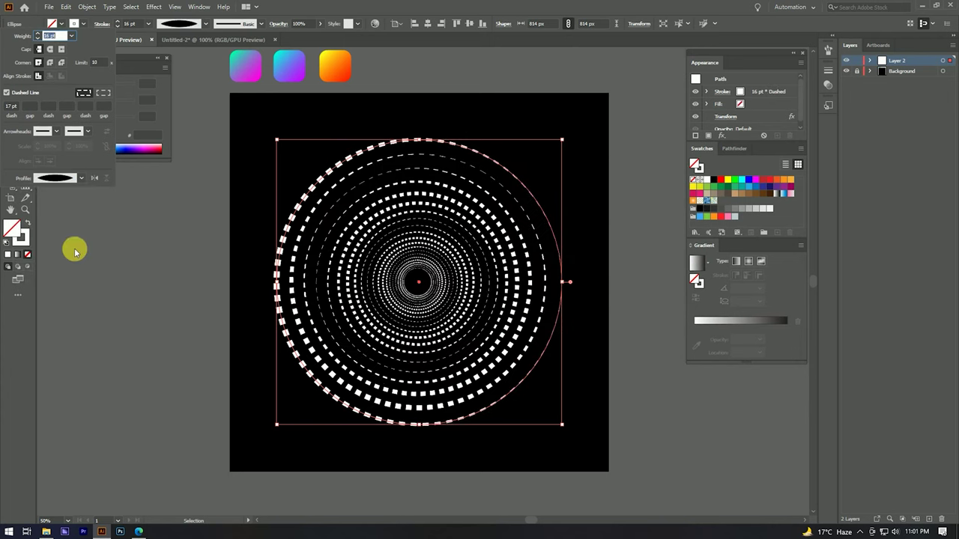
pyautogui.click(617, 361)
pyautogui.click(643, 383)
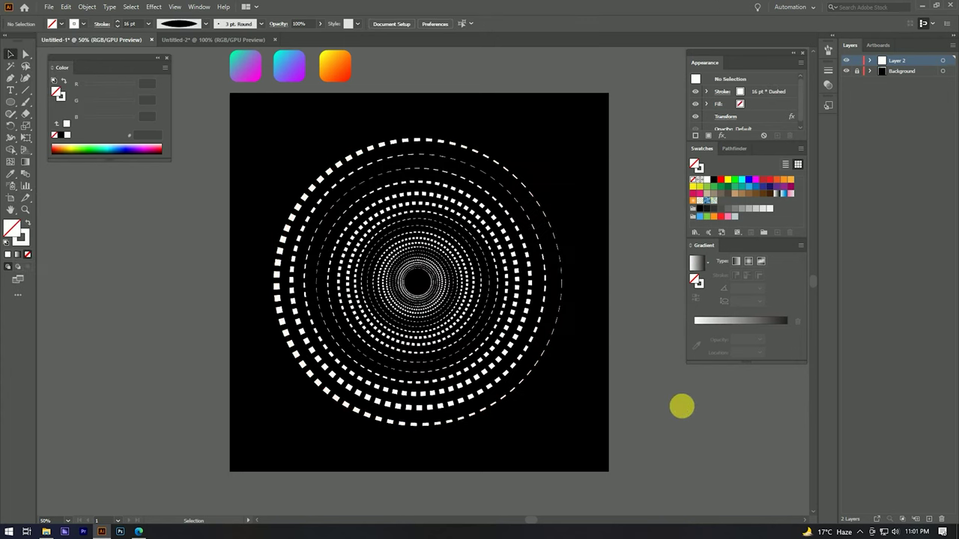
pyautogui.moveTo(598, 262); pyautogui.dragTo(608, 264)
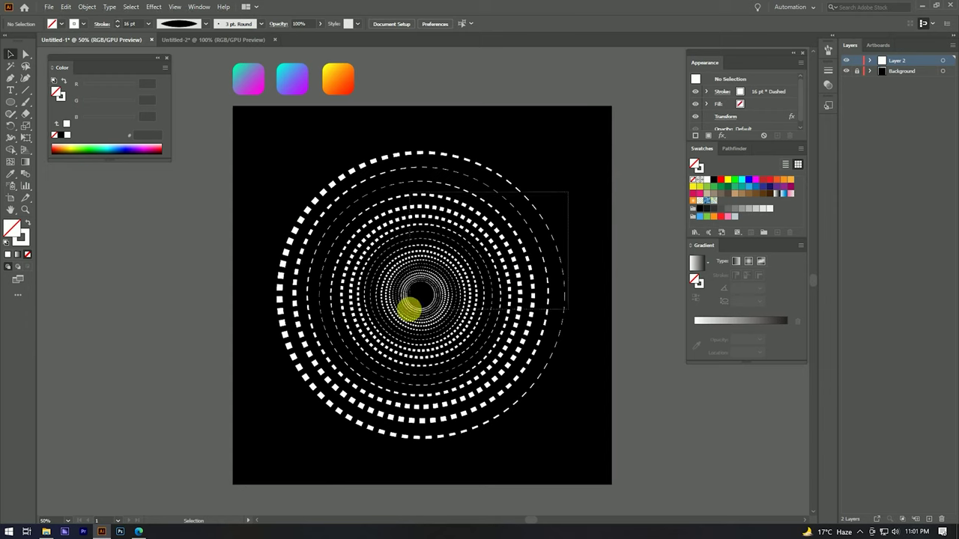
pyautogui.click(409, 307)
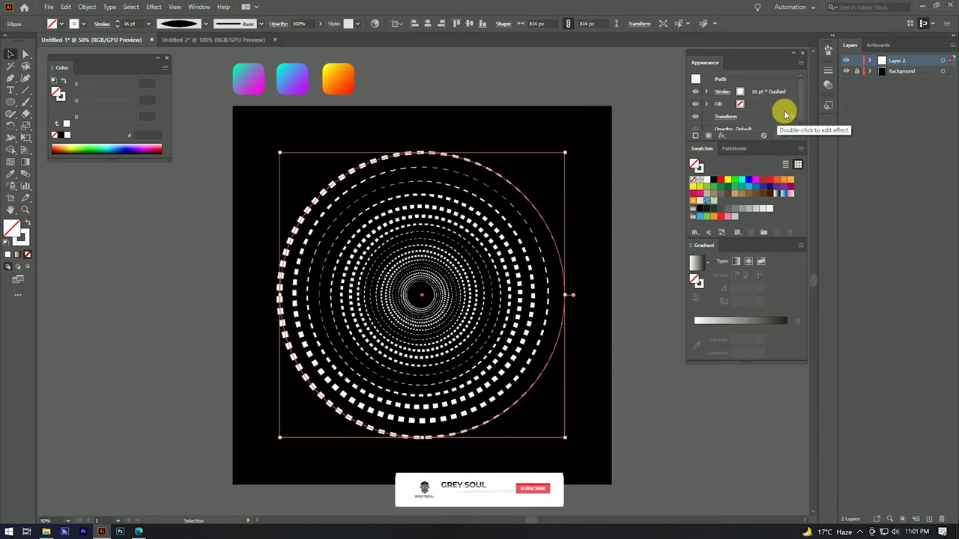
pyautogui.click(198, 7)
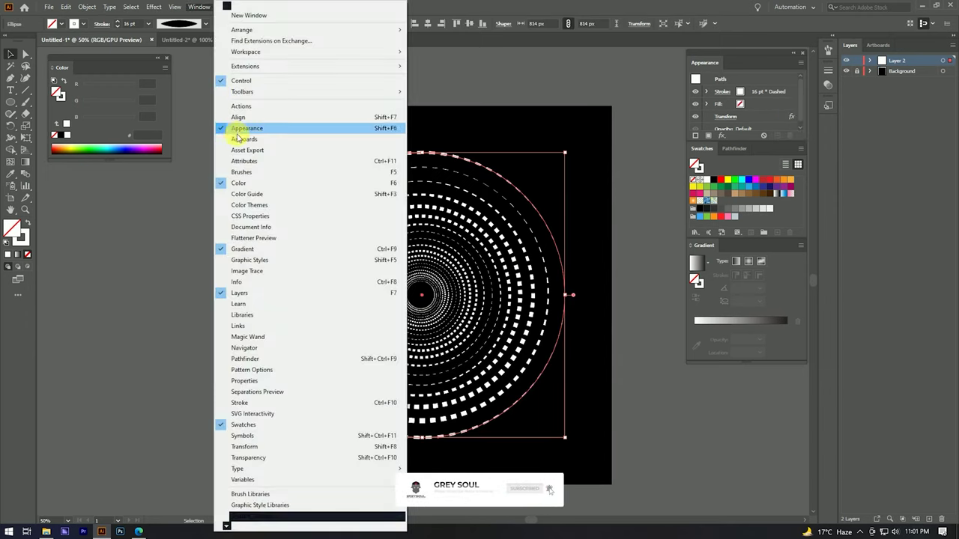
# Step: Reopen the Transform effect from the Appearance panel and raise its rotation angle
pyautogui.click(254, 129)
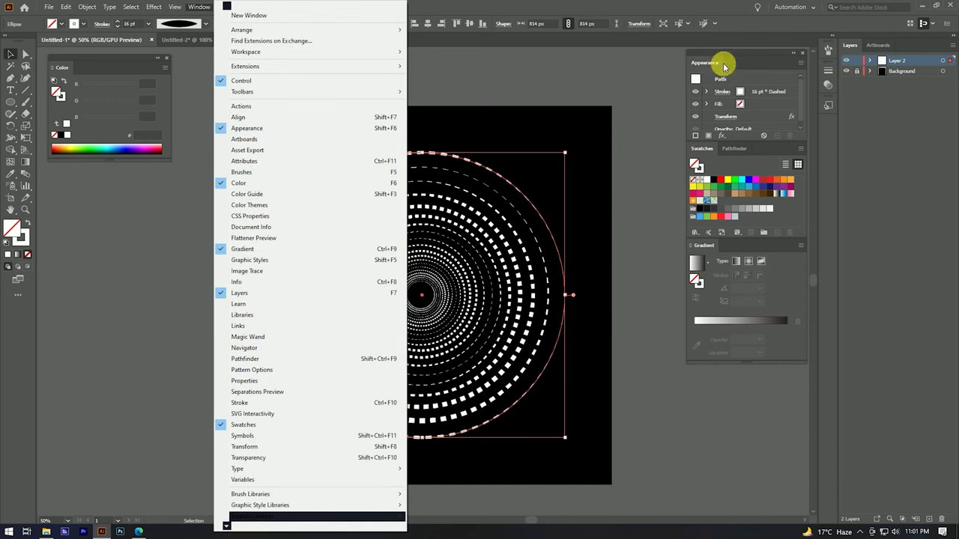
pyautogui.click(728, 118)
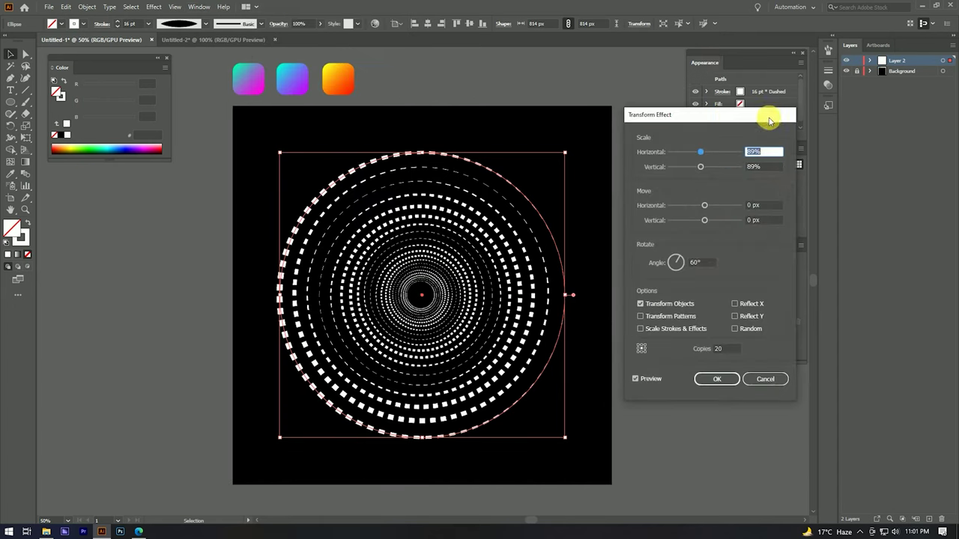
pyautogui.click(698, 264)
pyautogui.press('Up')
pyautogui.press('Up')
pyautogui.press('Up')
pyautogui.press('Up')
pyautogui.press('Up')
pyautogui.press('Up')
pyautogui.press('Up')
pyautogui.press('Up')
pyautogui.press('Up')
pyautogui.press('Up')
pyautogui.press('Up')
pyautogui.press('Up')
pyautogui.press('Up')
pyautogui.press('Up')
pyautogui.press('Up')
pyautogui.press('Up')
pyautogui.press('Up')
pyautogui.press('Up')
pyautogui.press('Up')
pyautogui.press('Up')
pyautogui.press('Up')
pyautogui.press('Up')
pyautogui.press('Up')
pyautogui.press('Up')
pyautogui.press('Up')
pyautogui.press('Up')
pyautogui.press('Up')
pyautogui.press('Up')
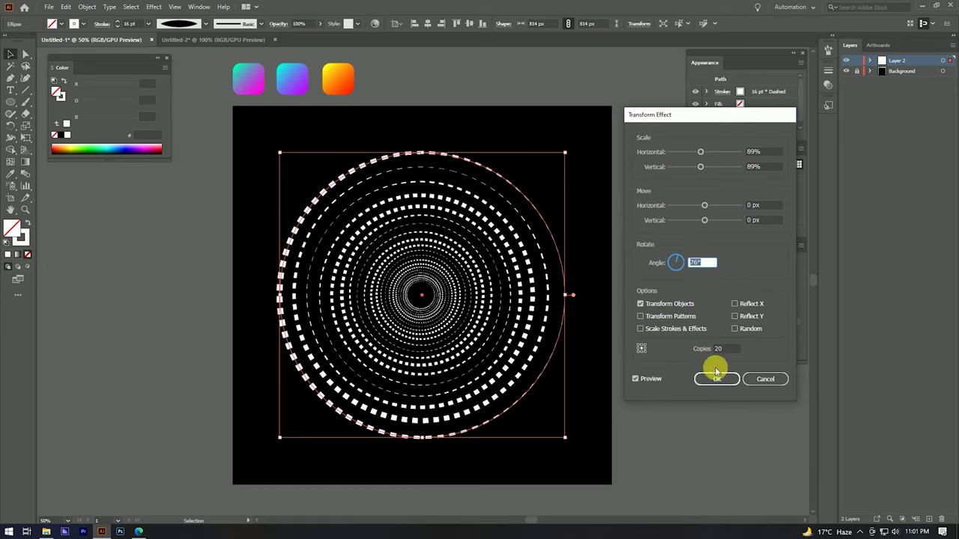
pyautogui.click(716, 379)
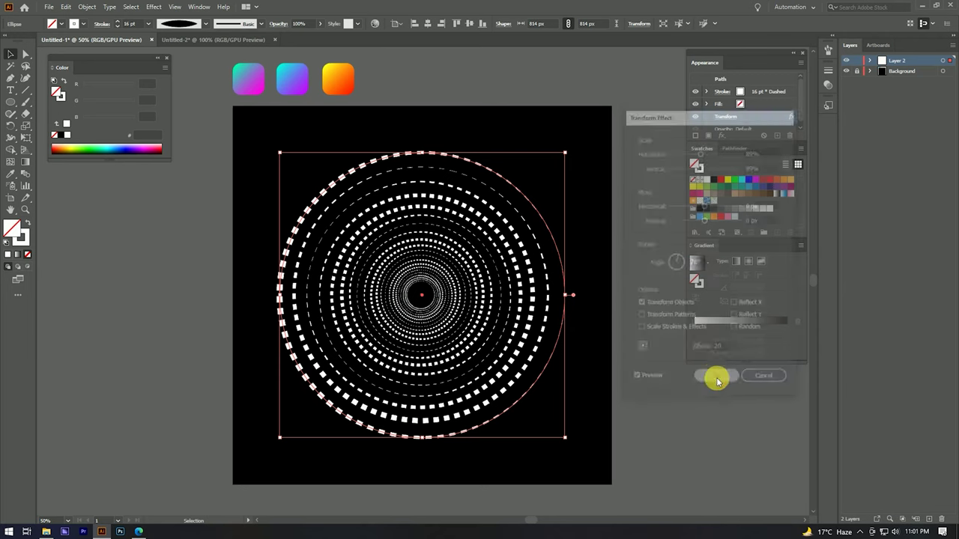
pyautogui.click(606, 250)
pyautogui.scroll(-4, 607, 253)
pyautogui.scroll(3, 606, 251)
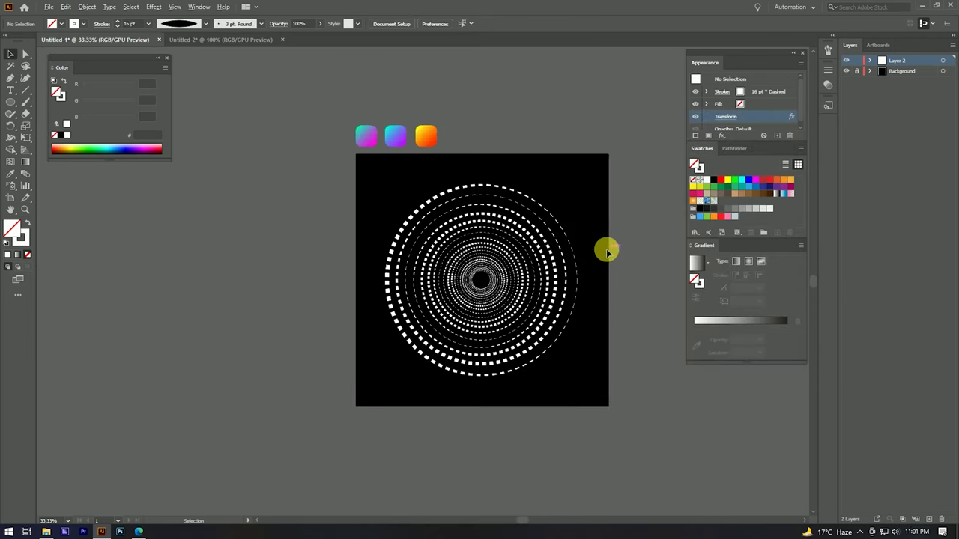
pyautogui.scroll(1, 608, 248)
pyautogui.hscroll(-1, 596, 238)
pyautogui.scroll(1, 599, 215)
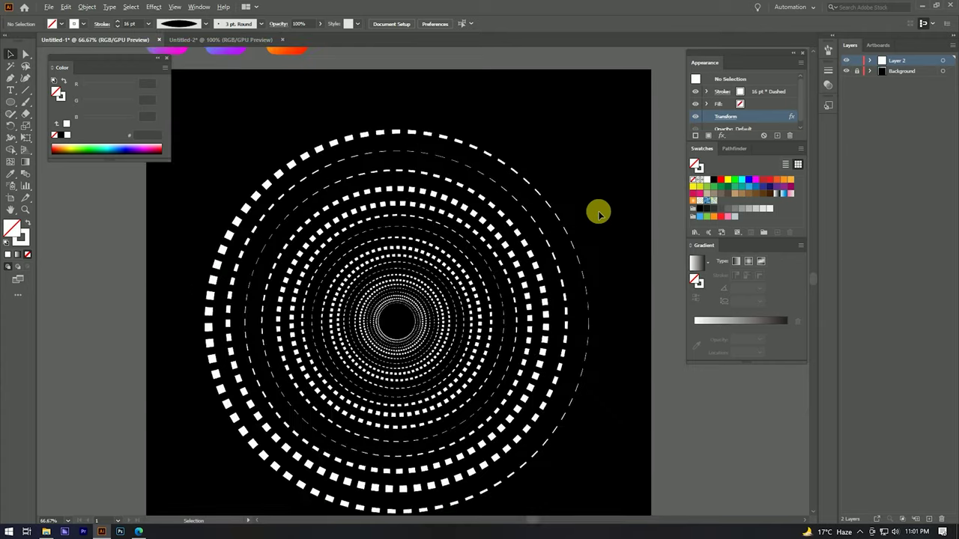
pyautogui.scroll(-1, 607, 206)
pyautogui.click(560, 194)
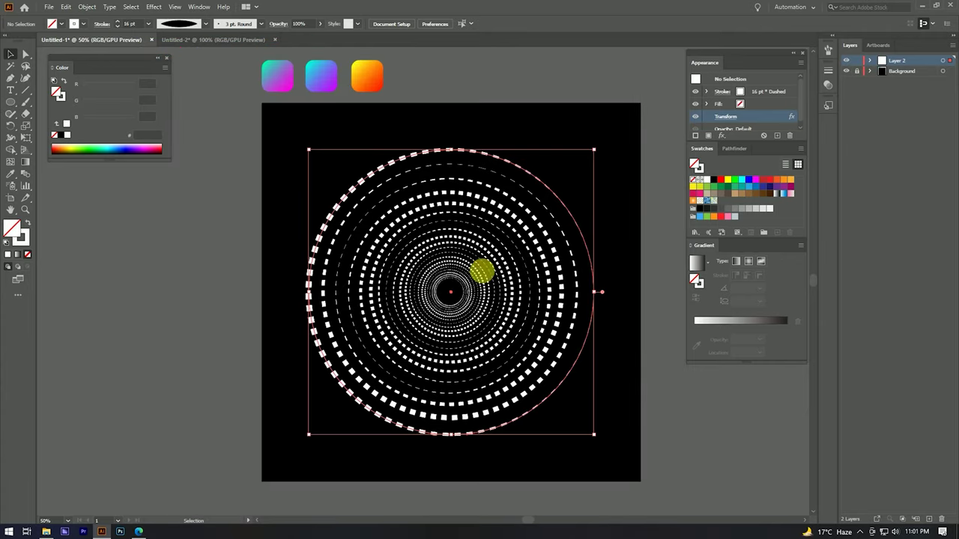
# Step: Try a 56° Transform rotation, then settle on 60° for the 20 ring copies
pyautogui.doubleClick(790, 118)
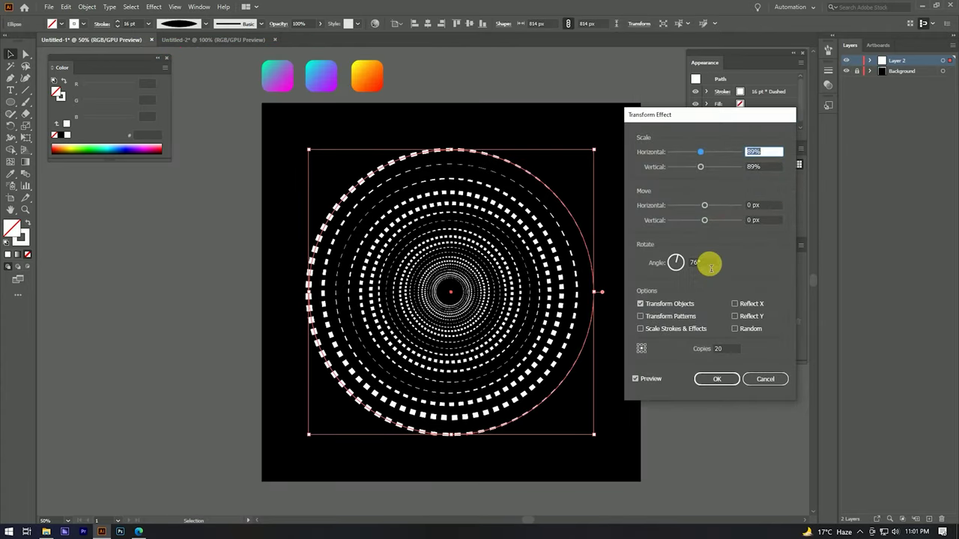
pyautogui.click(701, 262)
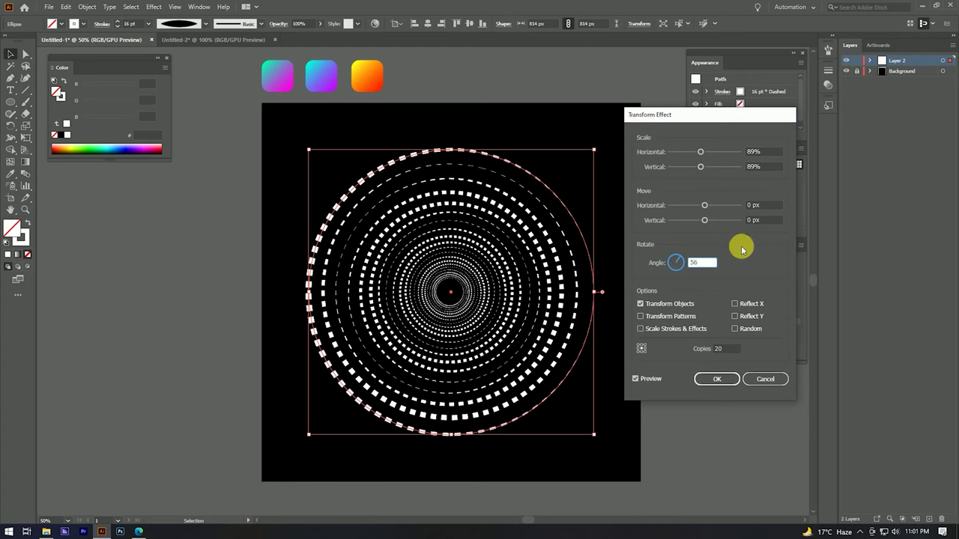
pyautogui.click(754, 220)
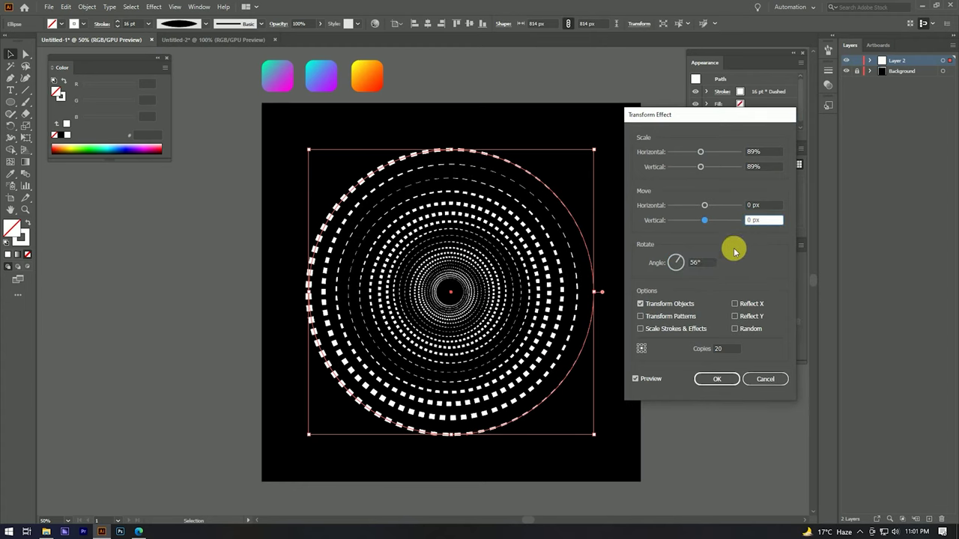
pyautogui.click(698, 263)
pyautogui.write('60')
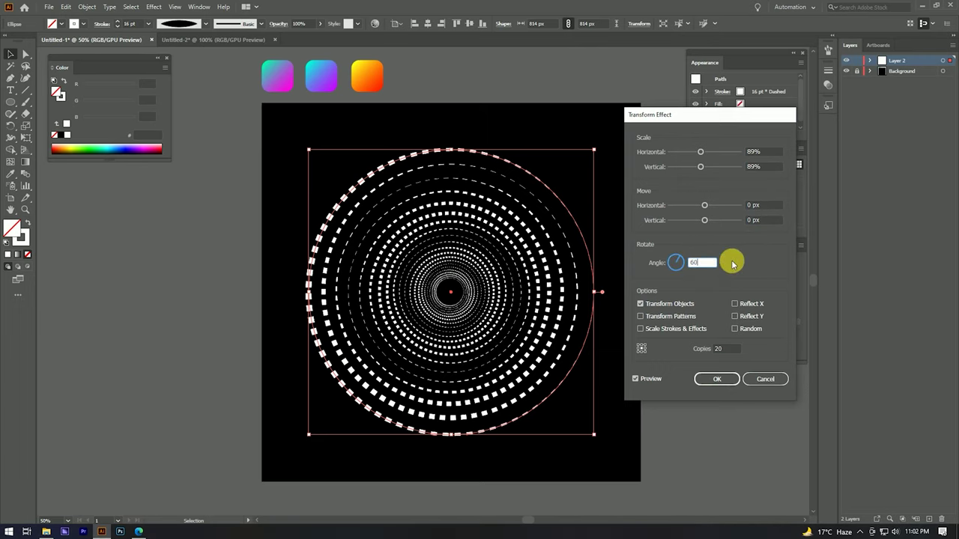
pyautogui.click(749, 219)
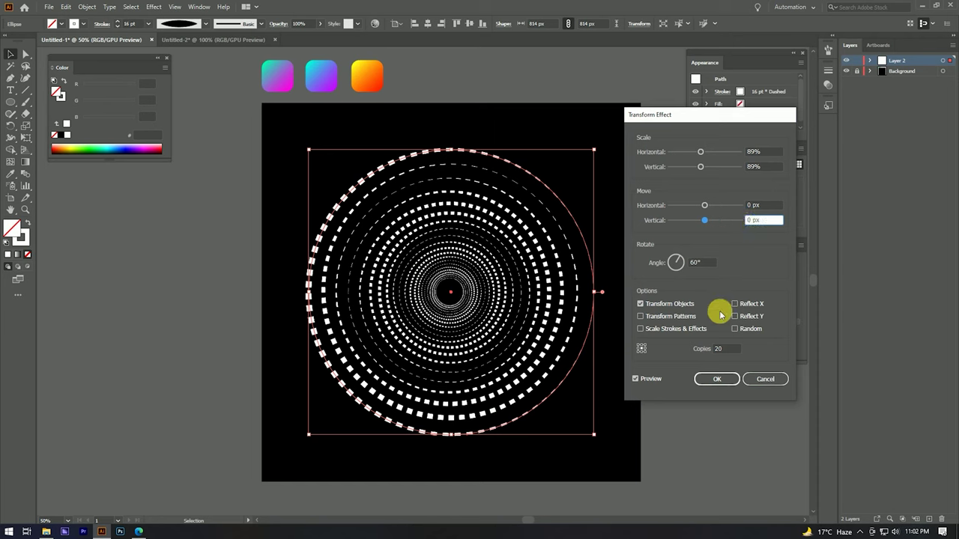
pyautogui.click(706, 379)
pyautogui.click(660, 439)
pyautogui.scroll(-3, 578, 281)
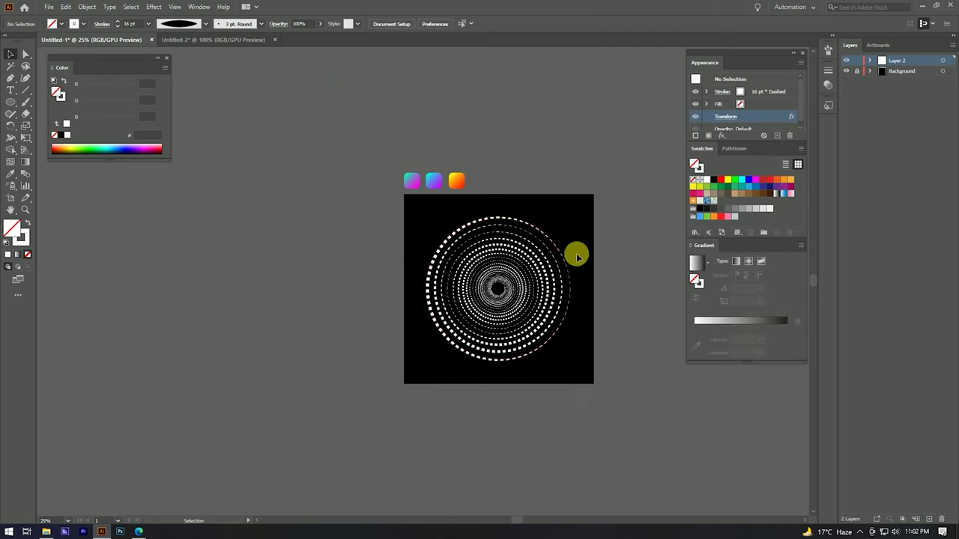
# Step: Fill the dashed circle with the light-to-dark blue gradient swatch
pyautogui.scroll(3, 589, 229)
pyautogui.scroll(-1, 589, 225)
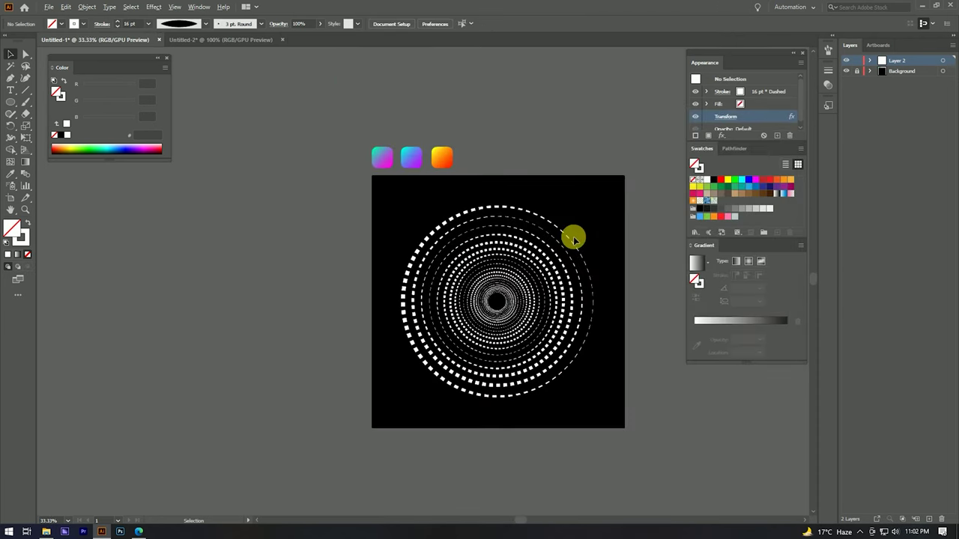
pyautogui.scroll(1, 523, 258)
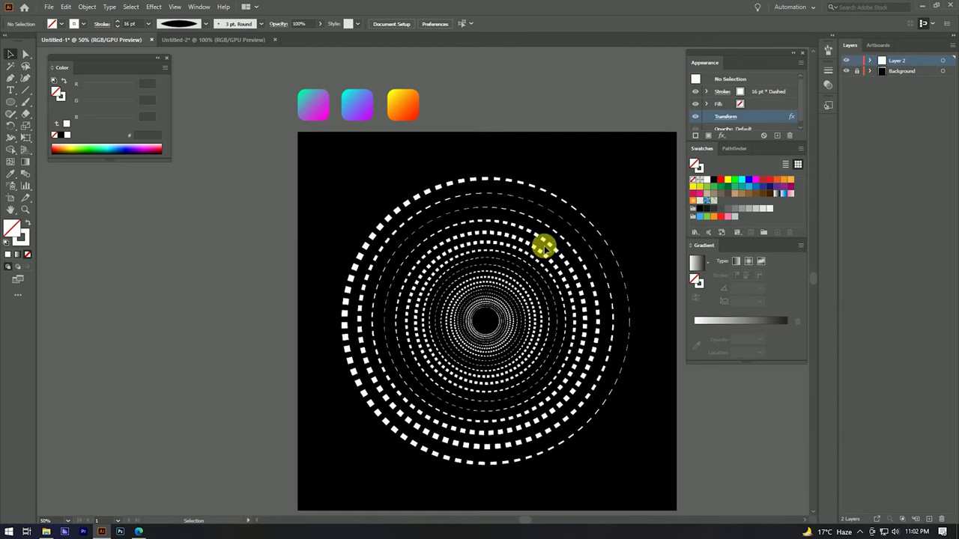
pyautogui.click(517, 267)
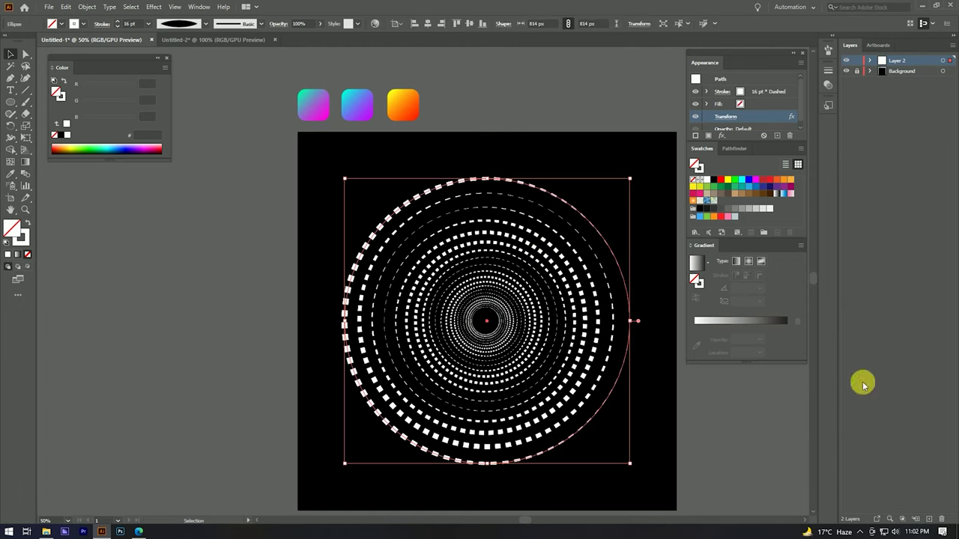
pyautogui.click(786, 196)
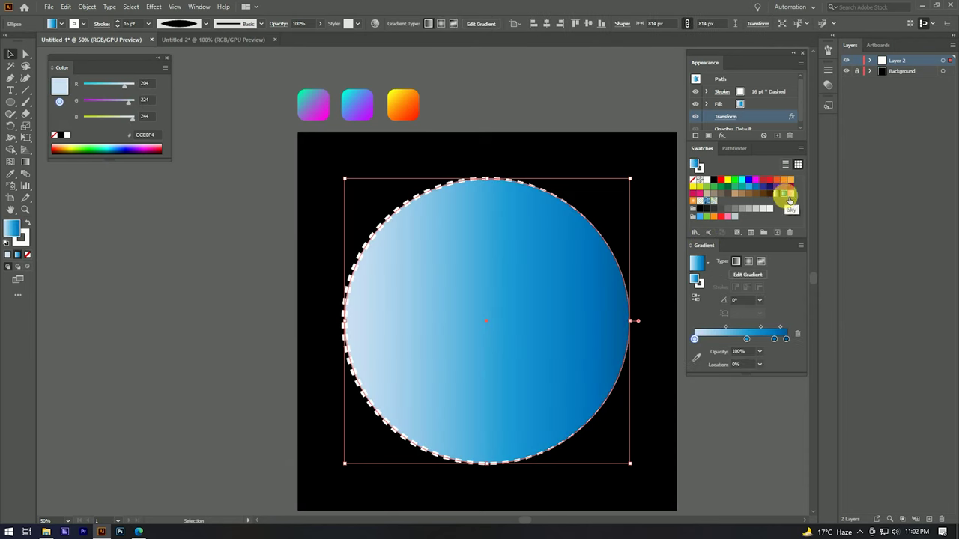
# Step: Set the circle's fill to None and put the blue gradient on its dashed stroke
pyautogui.click(630, 257)
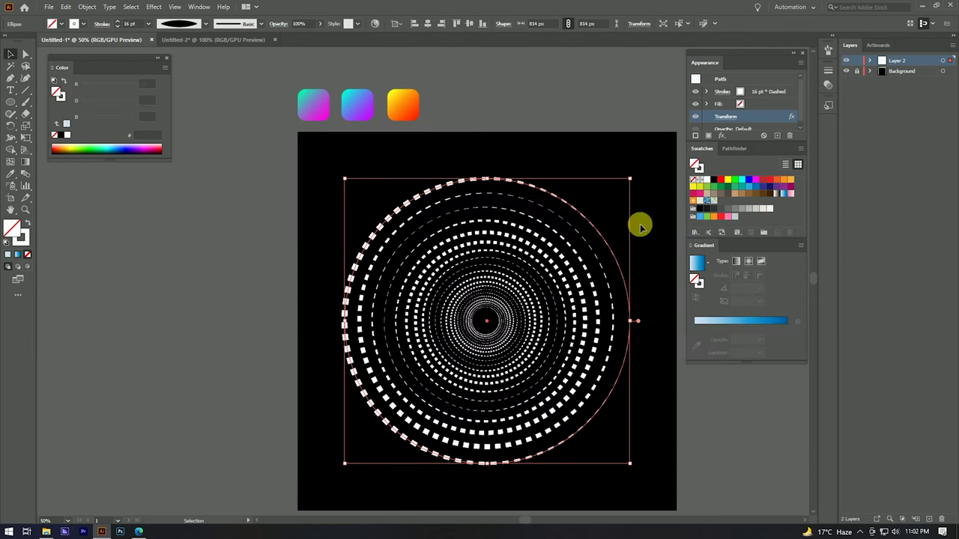
pyautogui.click(695, 180)
pyautogui.click(700, 168)
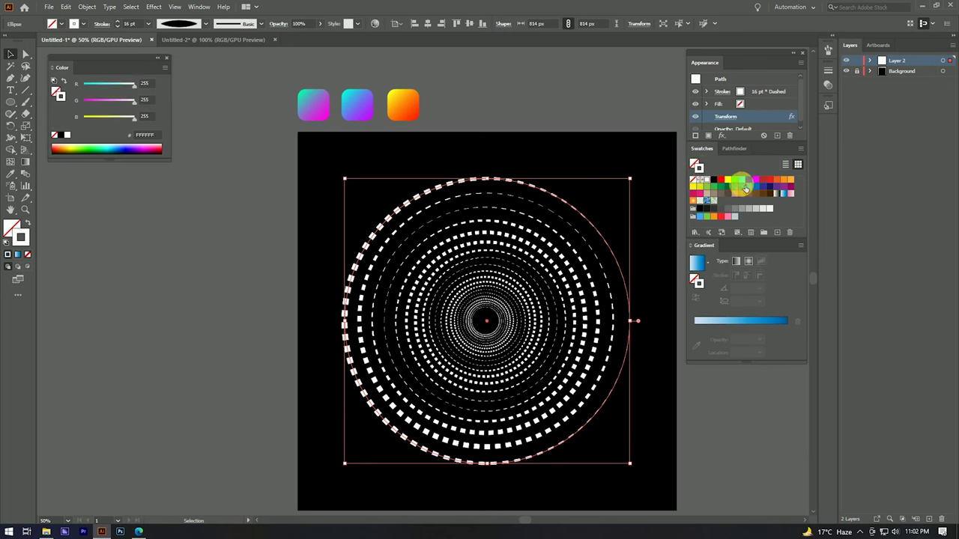
pyautogui.click(788, 196)
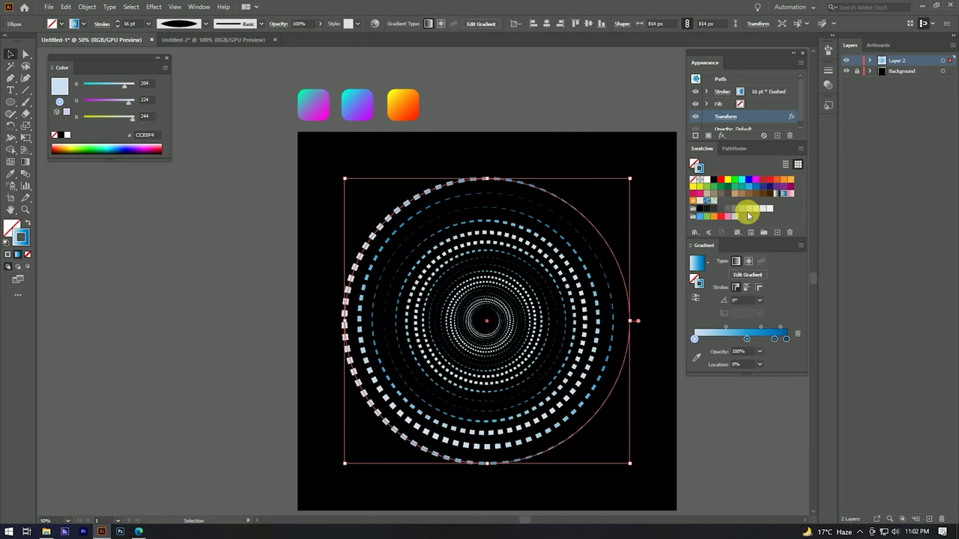
pyautogui.click(525, 160)
pyautogui.scroll(-2, 528, 166)
pyautogui.scroll(2, 528, 166)
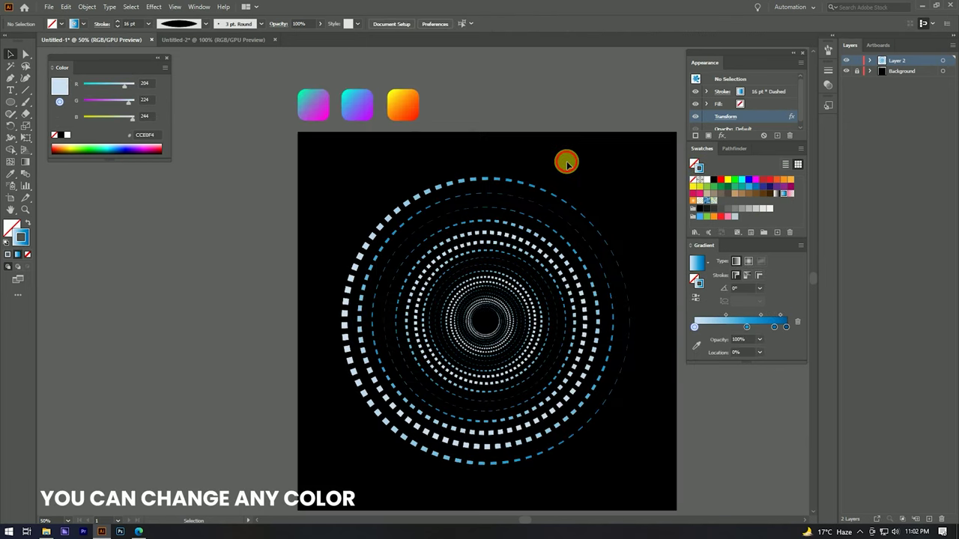
# Step: Add red, yellow, cyan and pink colour stops to the stroke gradient
pyautogui.moveTo(567, 158); pyautogui.dragTo(293, 451)
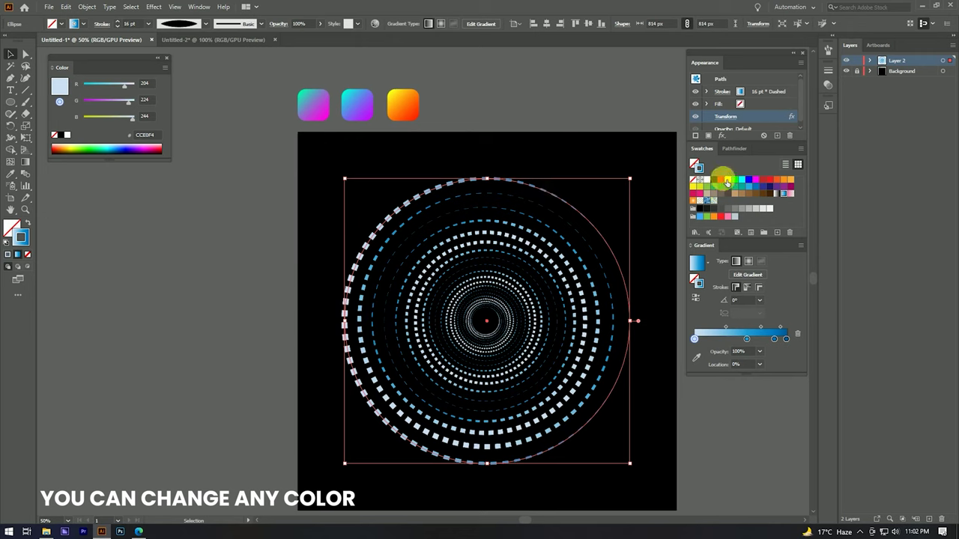
pyautogui.moveTo(726, 182)
pyautogui.mouseDown()
pyautogui.moveTo(756, 330)
pyautogui.moveTo(773, 338)
pyautogui.mouseUp()
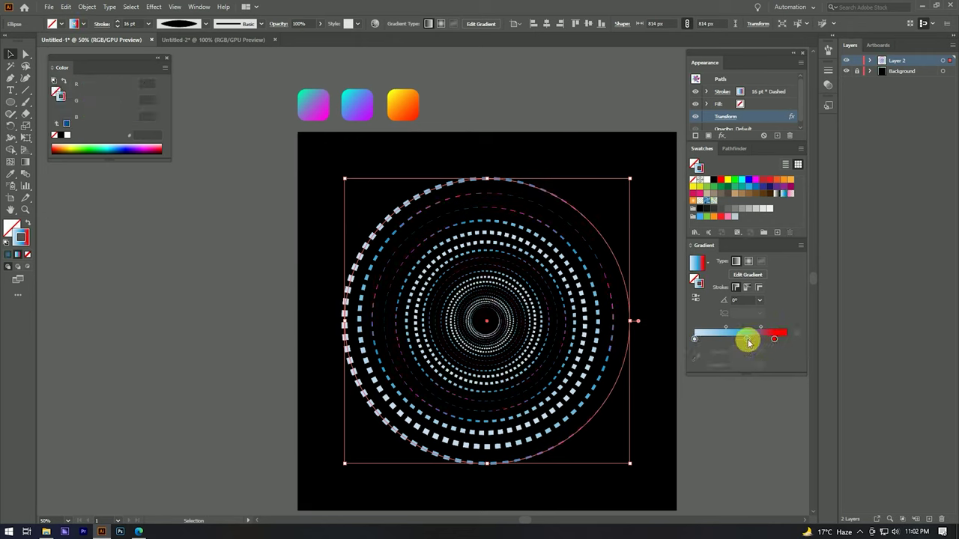
pyautogui.click(748, 342)
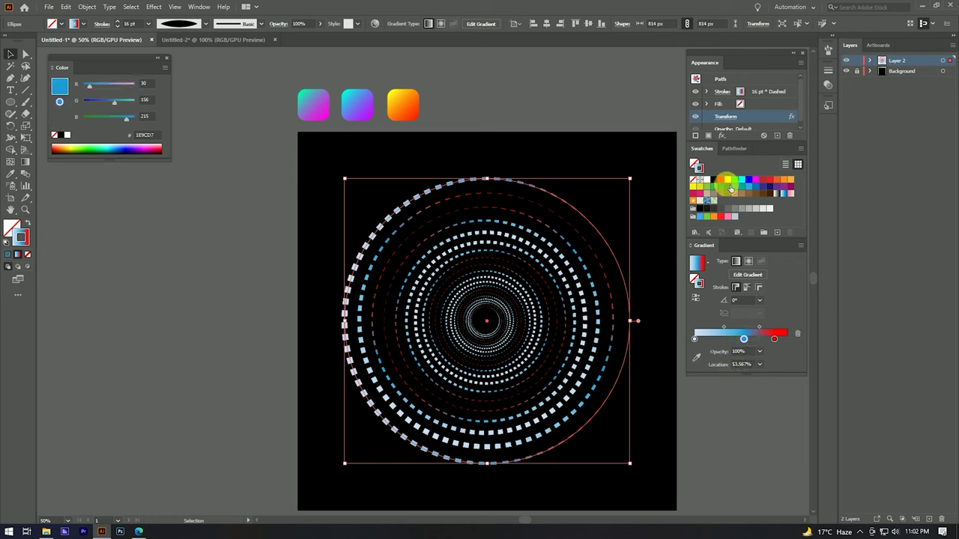
pyautogui.moveTo(730, 182); pyautogui.dragTo(744, 341)
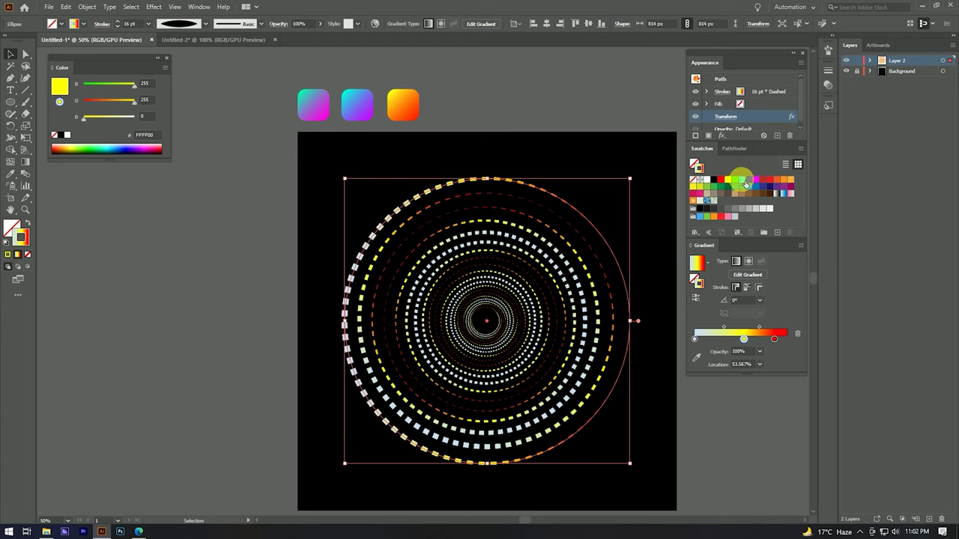
pyautogui.moveTo(743, 184); pyautogui.dragTo(713, 339)
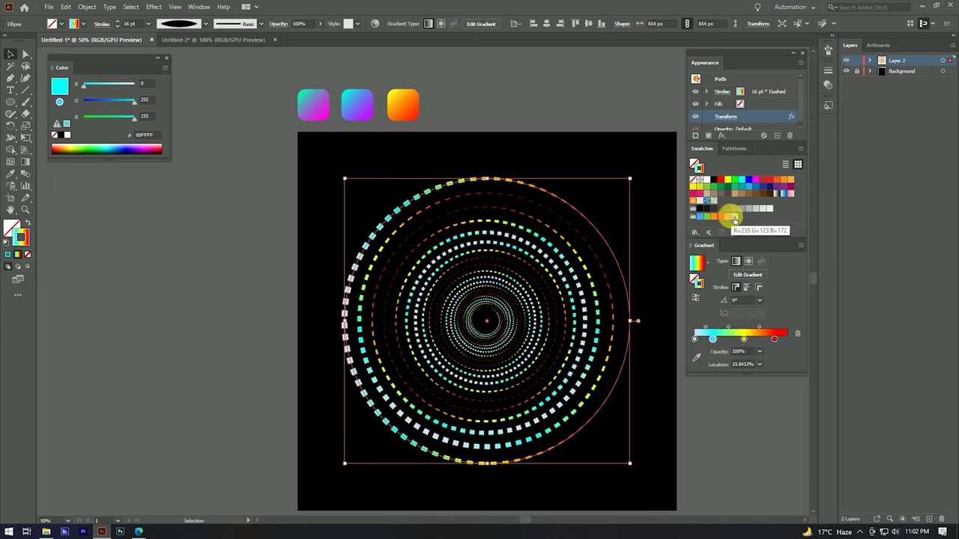
pyautogui.moveTo(731, 218); pyautogui.dragTo(695, 341)
pyautogui.click(645, 384)
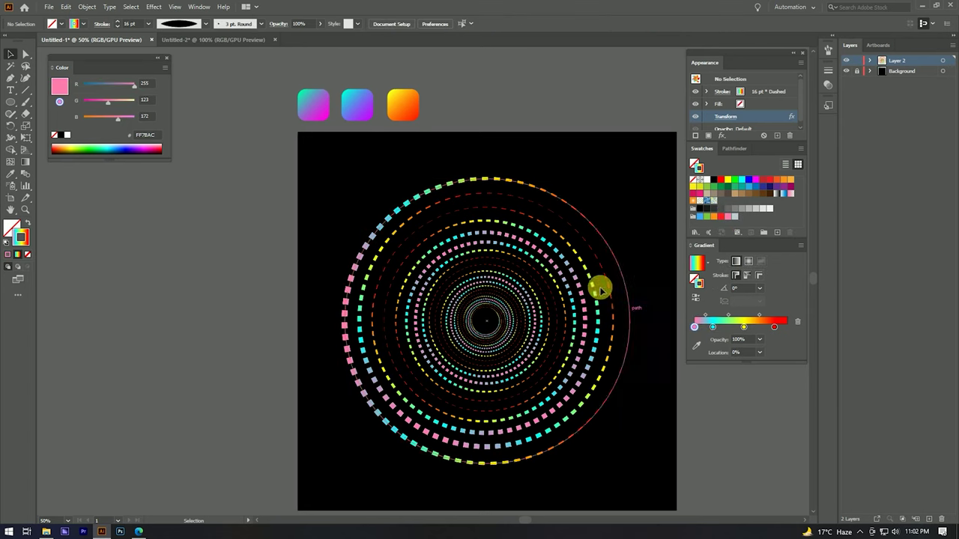
pyautogui.hotkey('ctrl', '-')
pyautogui.scroll(1, 546, 273)
pyautogui.scroll(1, 539, 240)
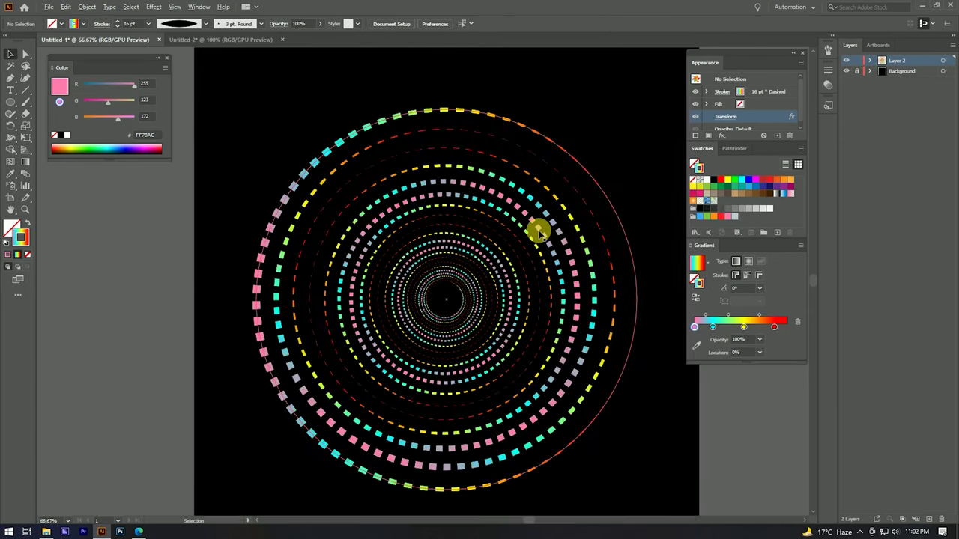
pyautogui.scroll(-2, 537, 225)
pyautogui.click(458, 332)
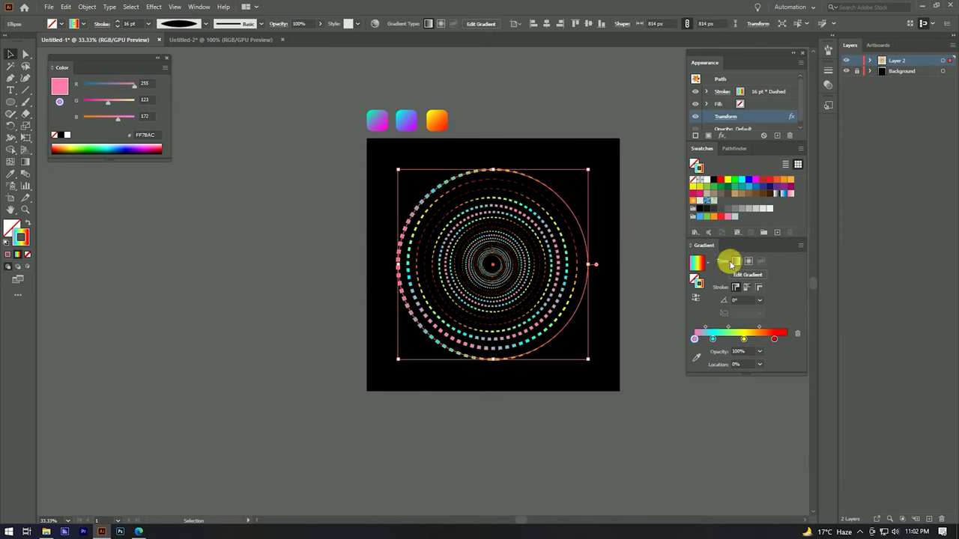
# Step: Shift the yellow gradient stop right and make magenta the stroke gradient's end stop, replacing red
pyautogui.moveTo(796, 183); pyautogui.dragTo(775, 339)
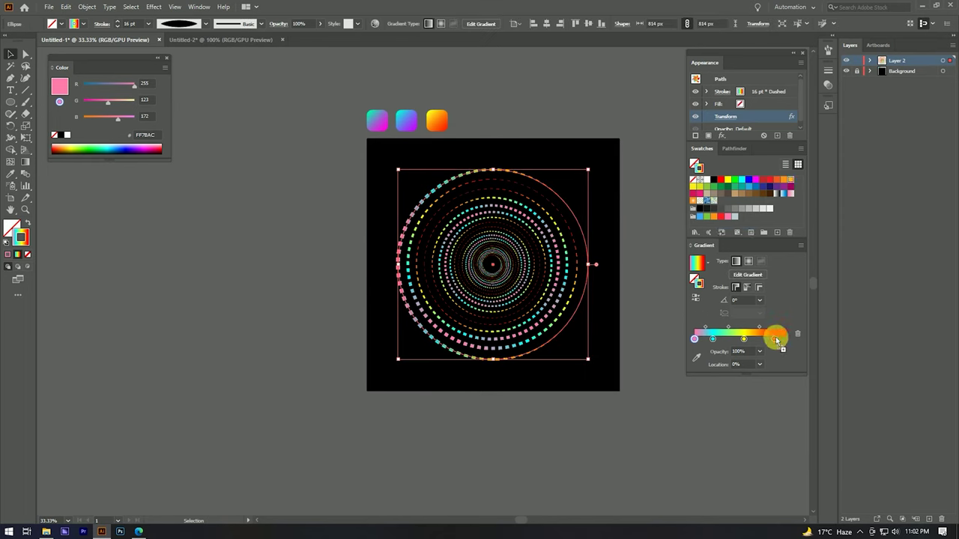
pyautogui.moveTo(743, 339); pyautogui.dragTo(752, 338)
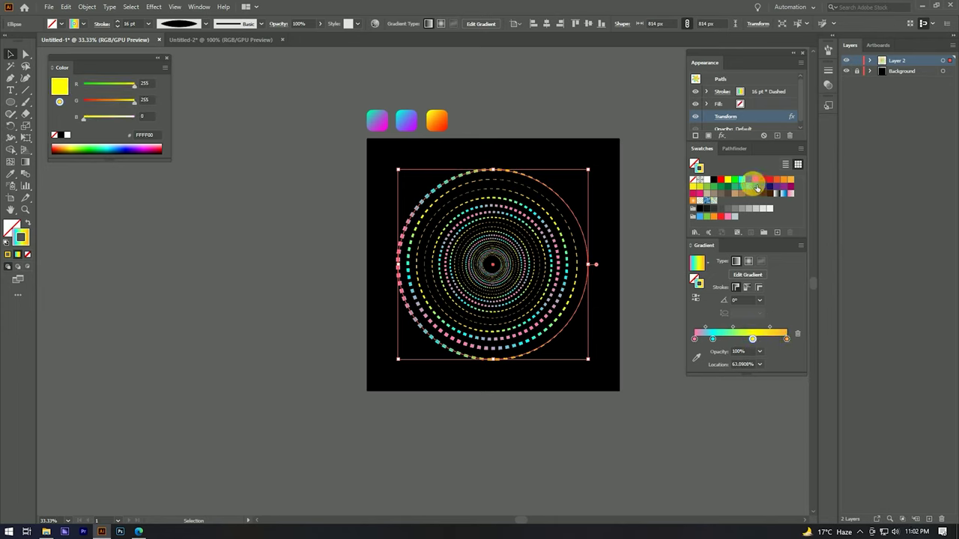
pyautogui.moveTo(758, 182); pyautogui.dragTo(787, 339)
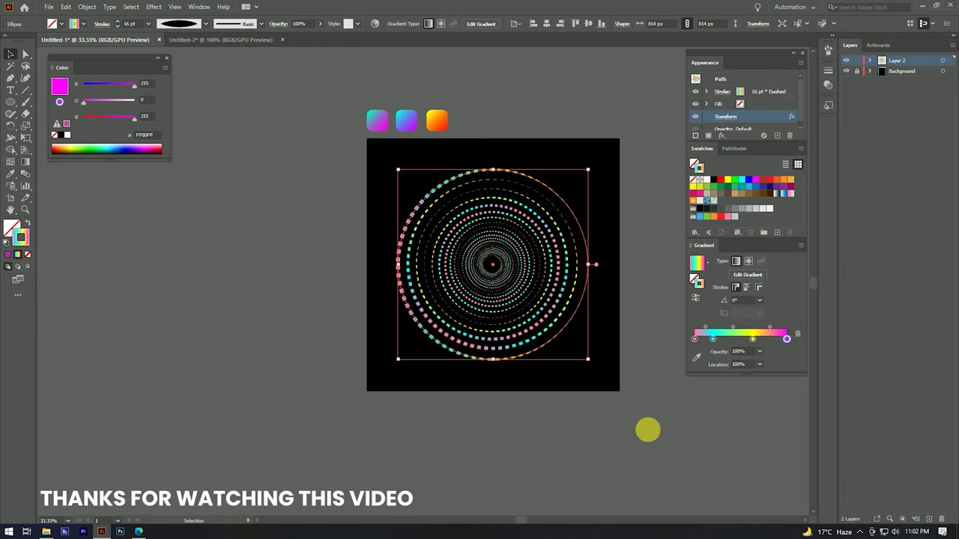
pyautogui.click(647, 430)
pyautogui.scroll(2, 621, 246)
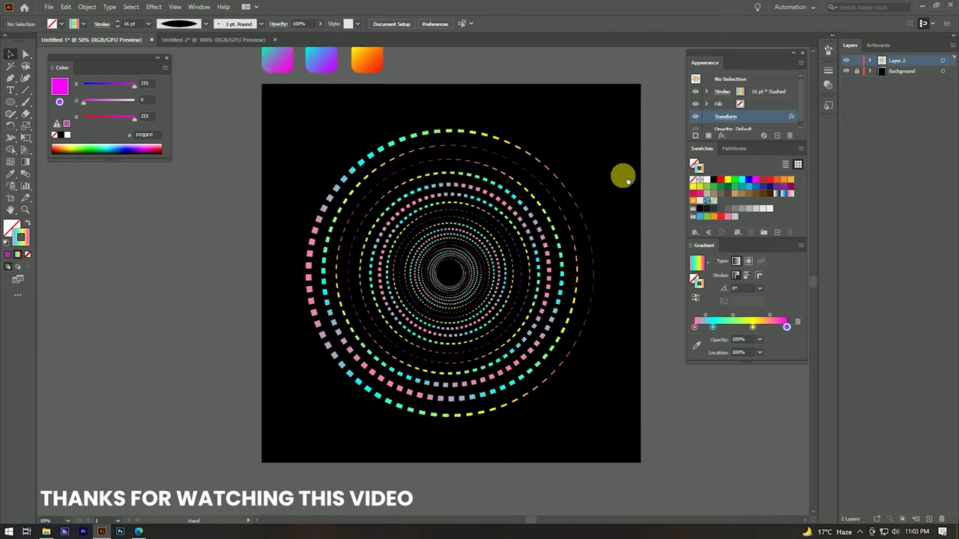